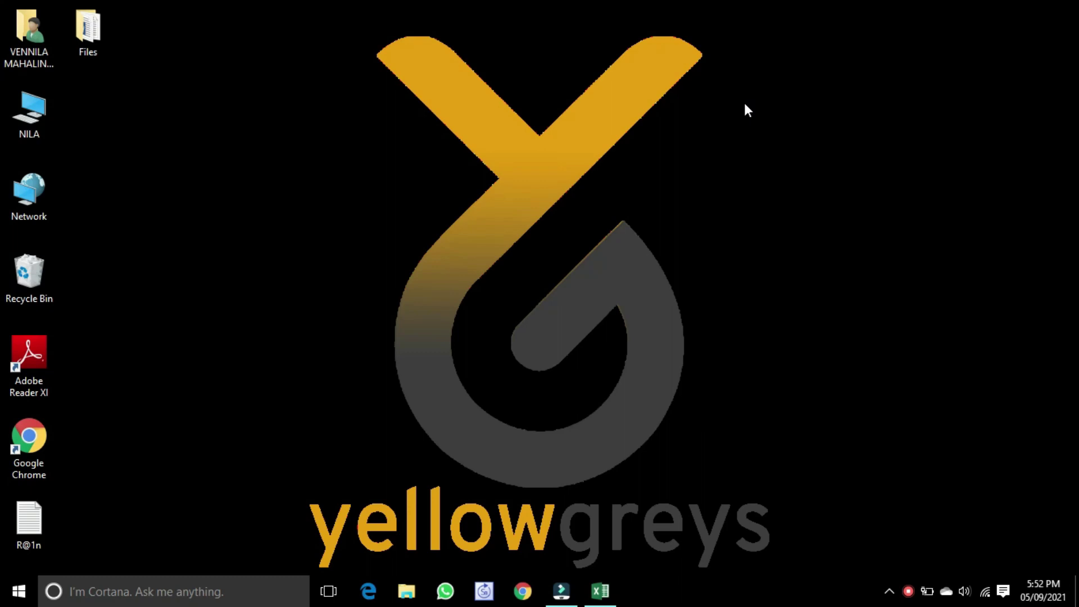
Bring the Yellow Greys workbook to the front from the taskbar.
click(600, 590)
Enter the FIND FUNCTION title in A1 and headers Text, Letter to find, Position in A2:C2.
click(338, 184)
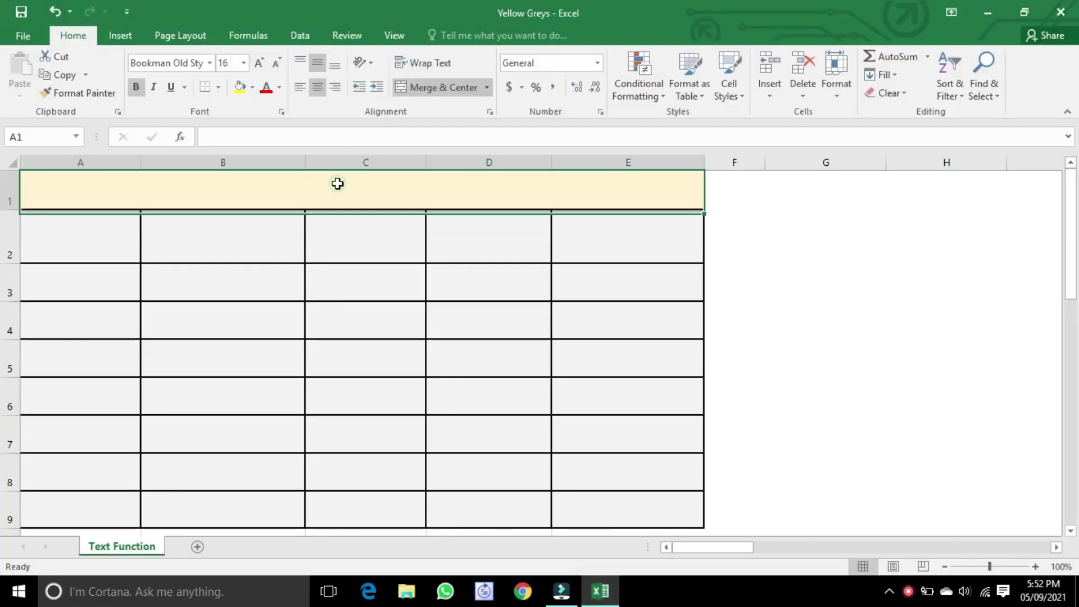
text(FIND FUNCTION)
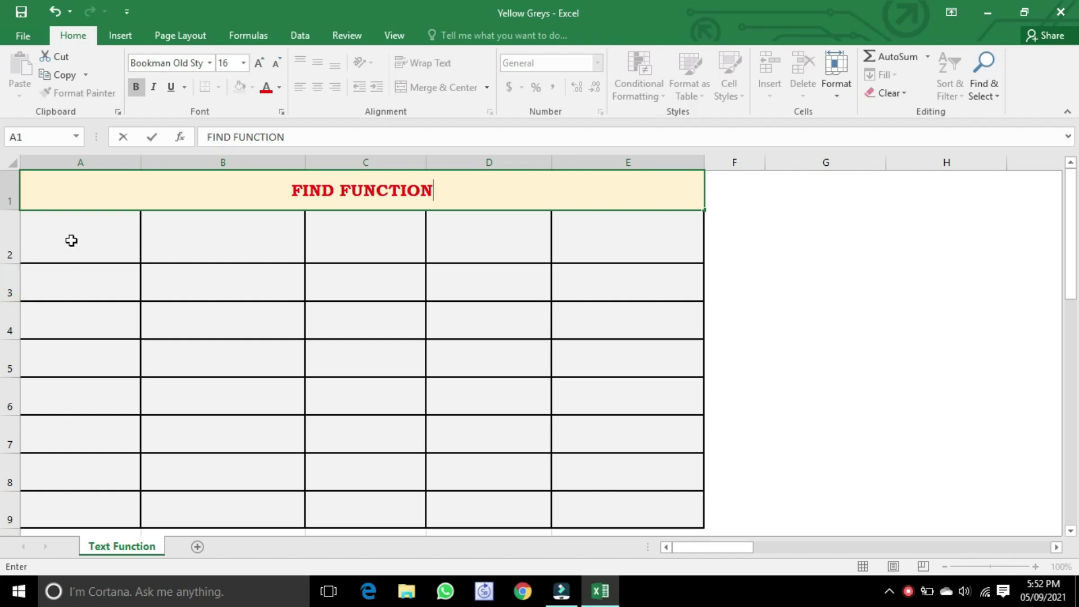
click(71, 240)
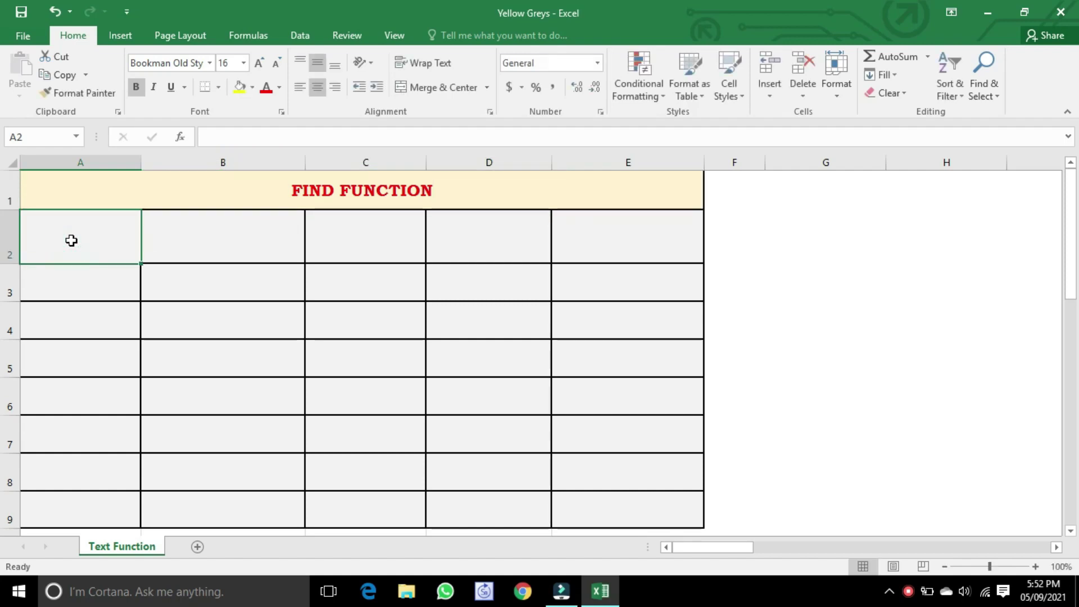
text(Text)
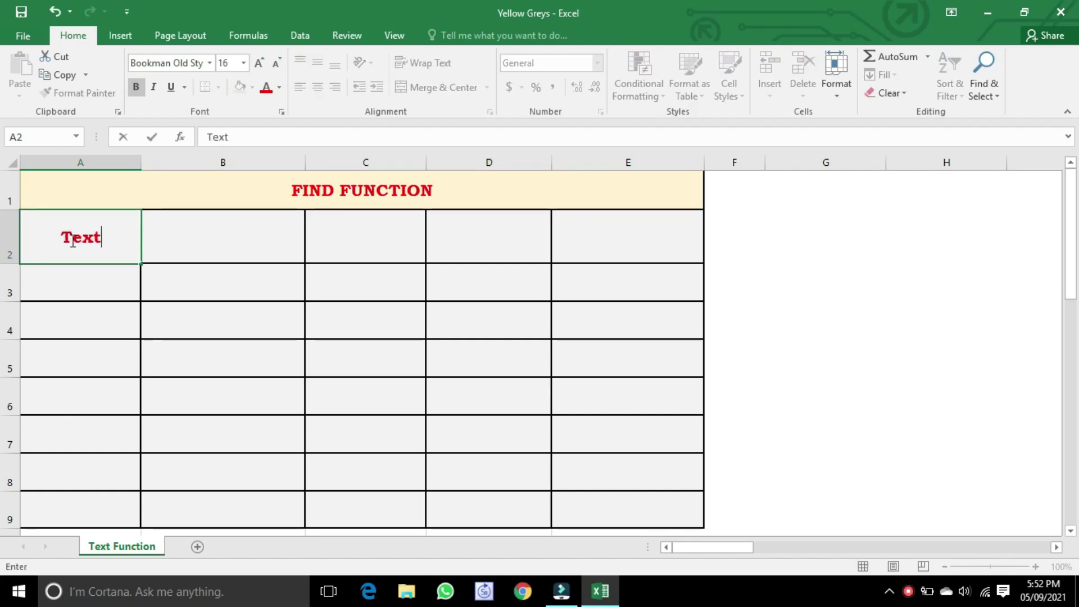
click(195, 243)
text(Letter to find)
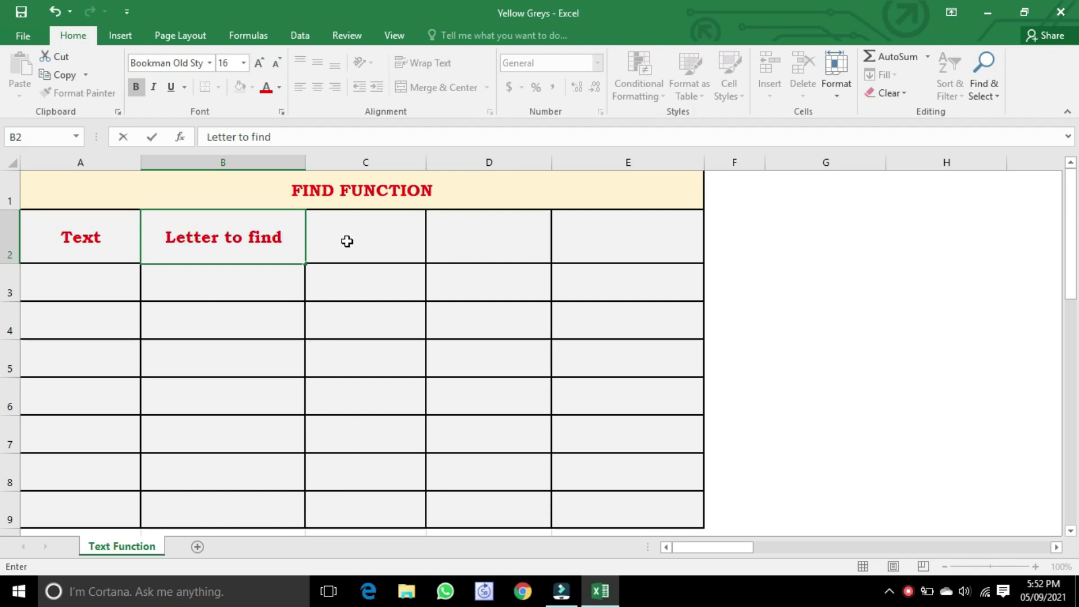
click(350, 241)
text(Position)
Enter yellowgreys in A3 and the letter o in B3.
double_click(106, 289)
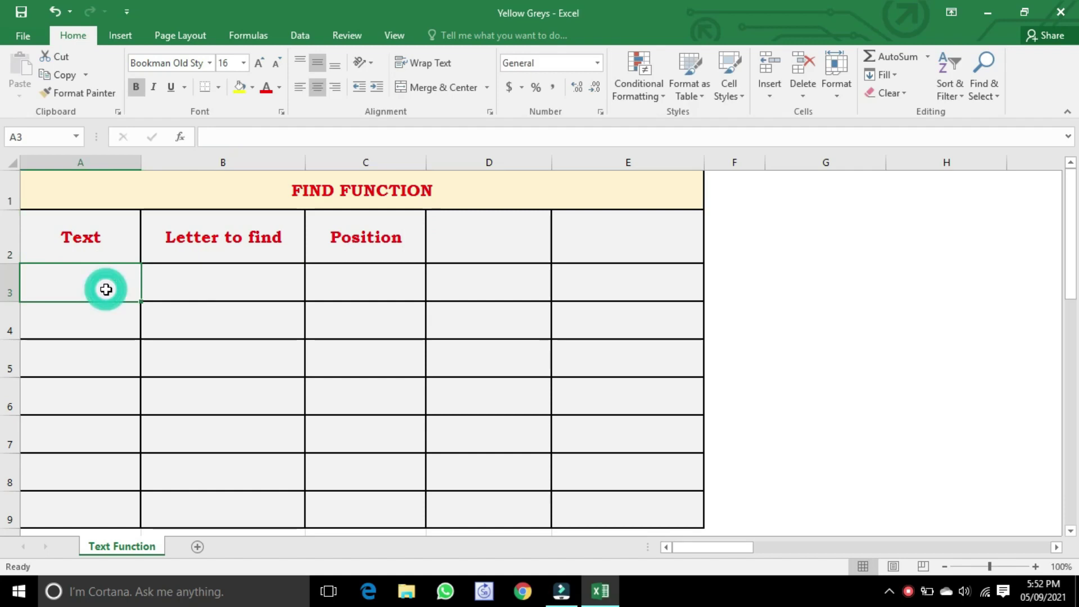
text(yellow)
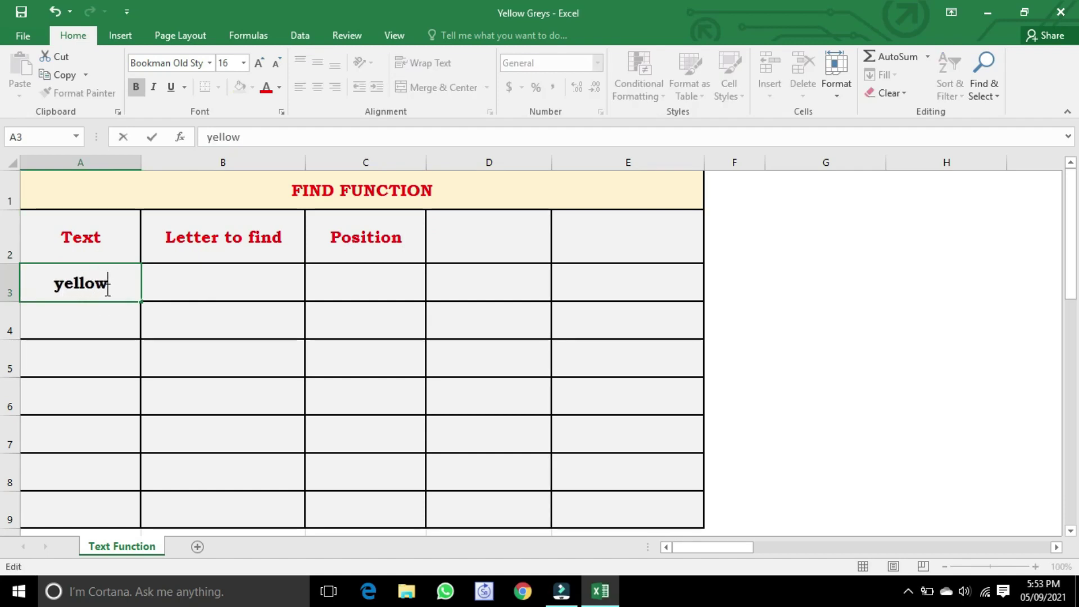
text(greys)
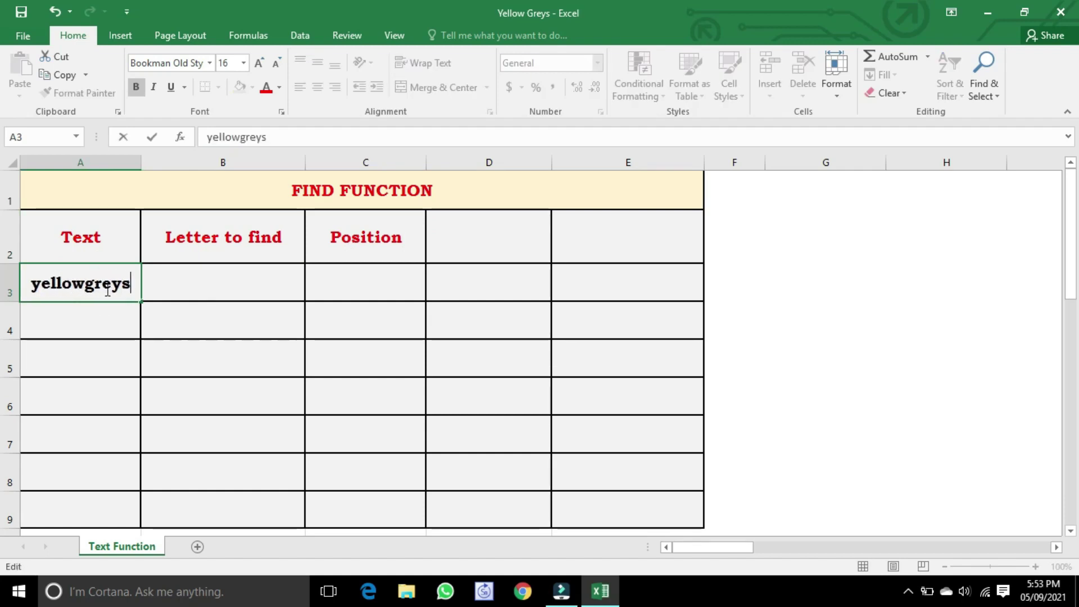
click(215, 281)
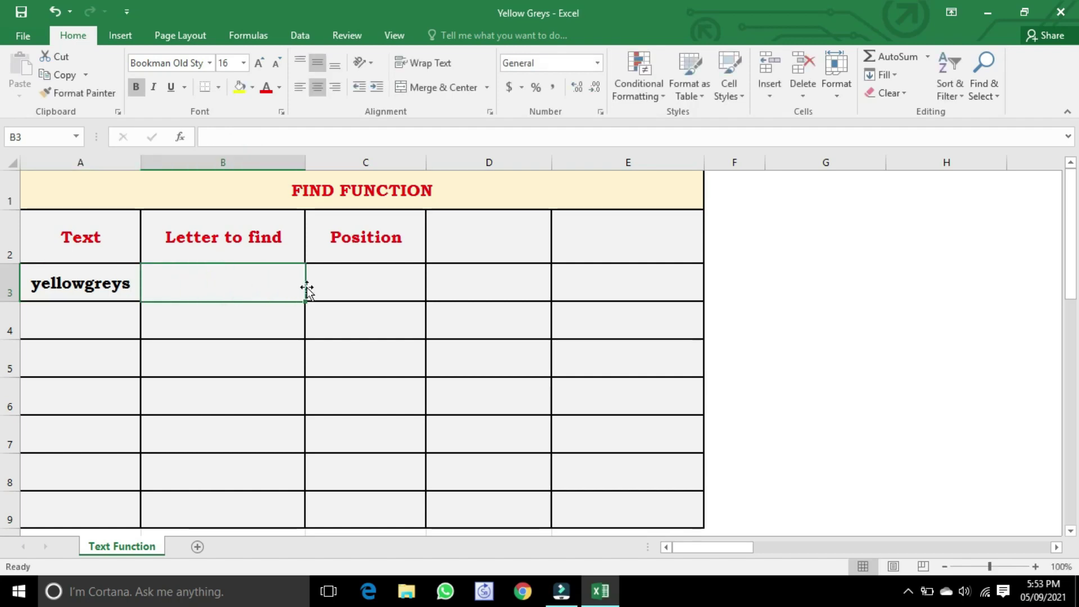
text(o)
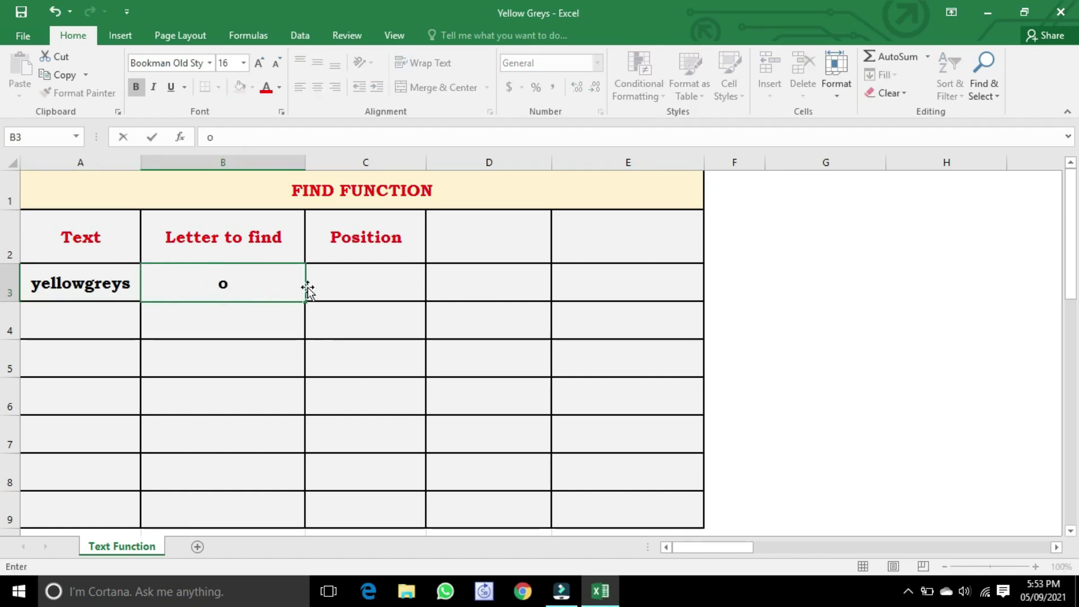
Enter =FIND(B3,A3) in C3 to get the position of o.
click(370, 286)
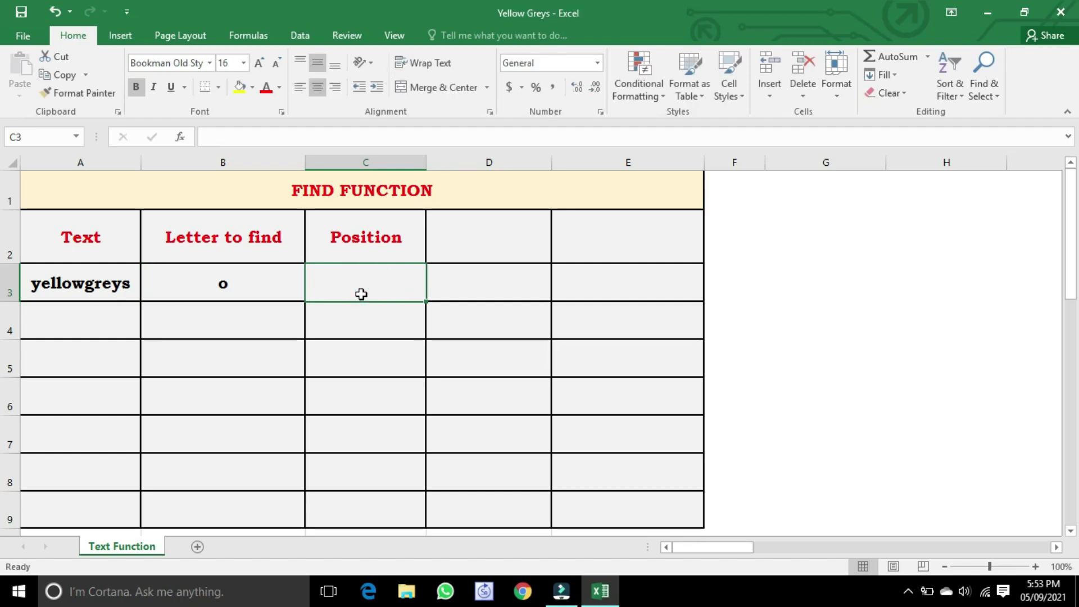
text(=find()
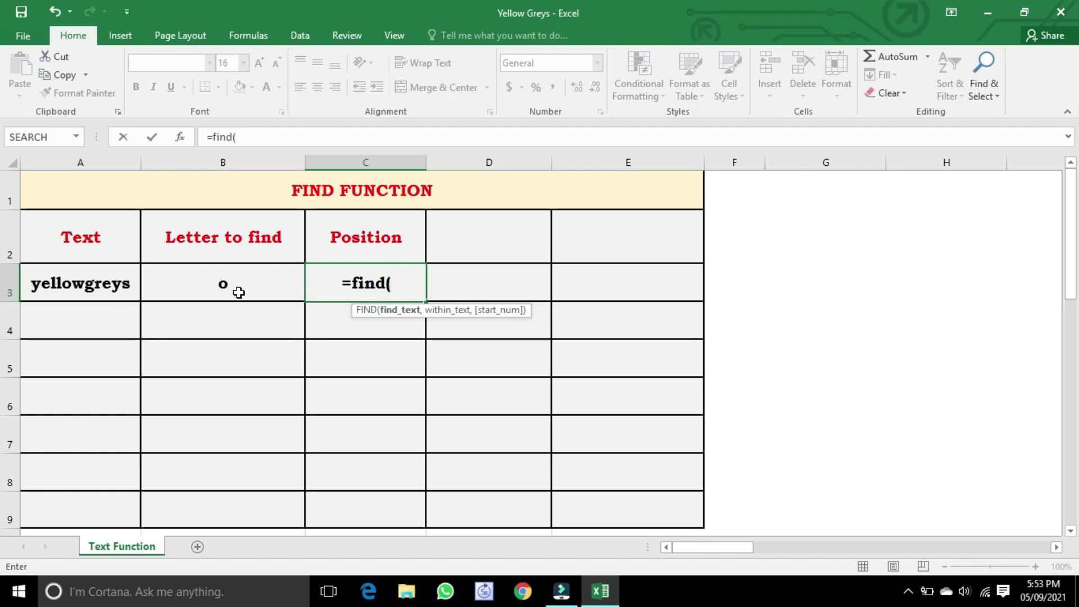
click(238, 292)
text(,)
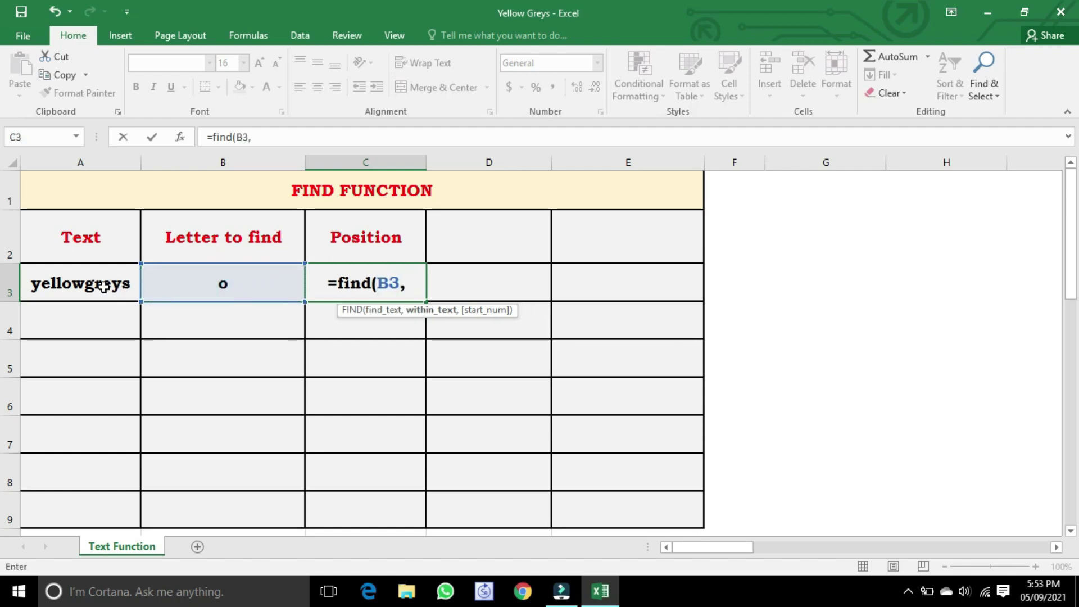
click(102, 287)
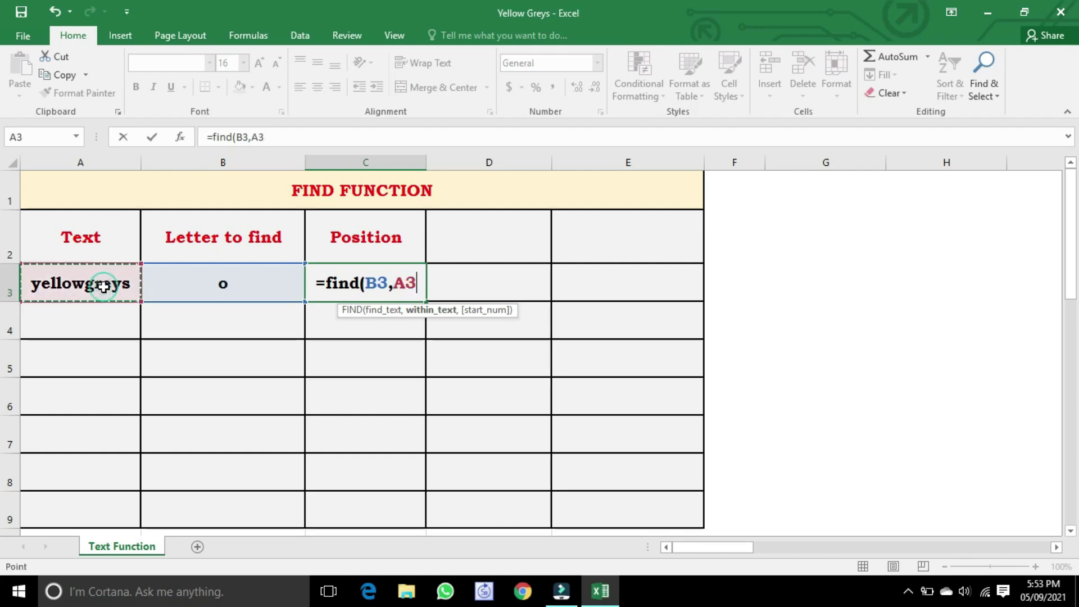
text())
key(Return)
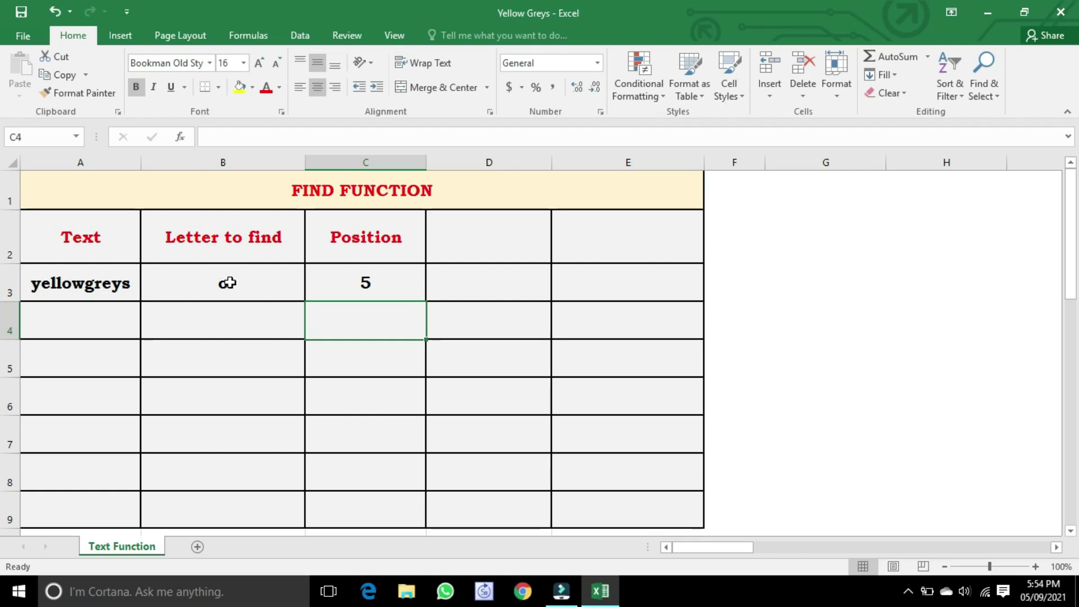
Enter sunlight in A4 and the letter i in B4.
double_click(104, 319)
text(sunlight)
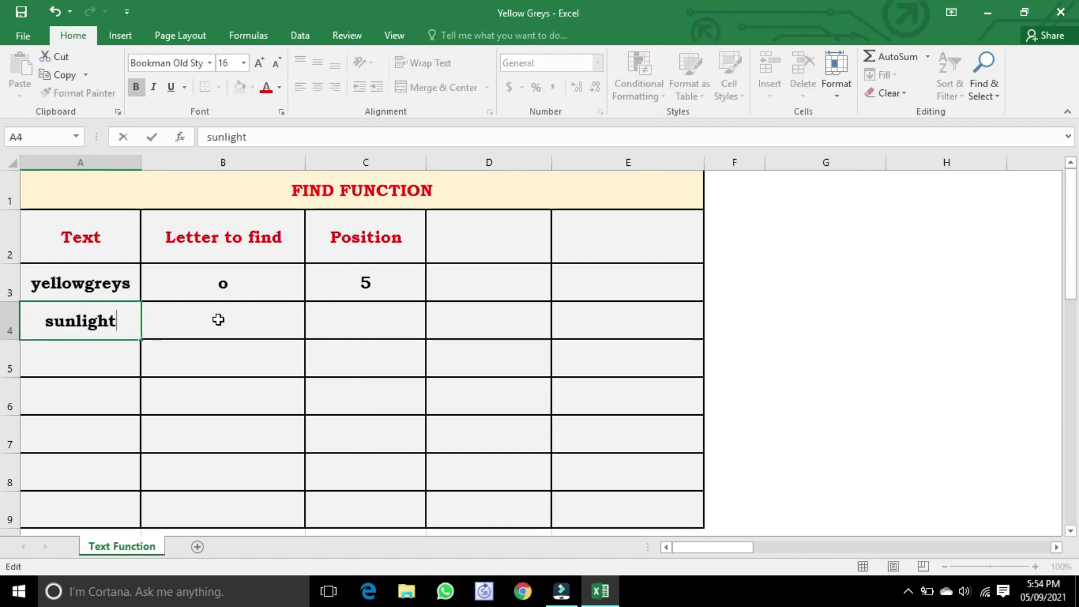
click(217, 318)
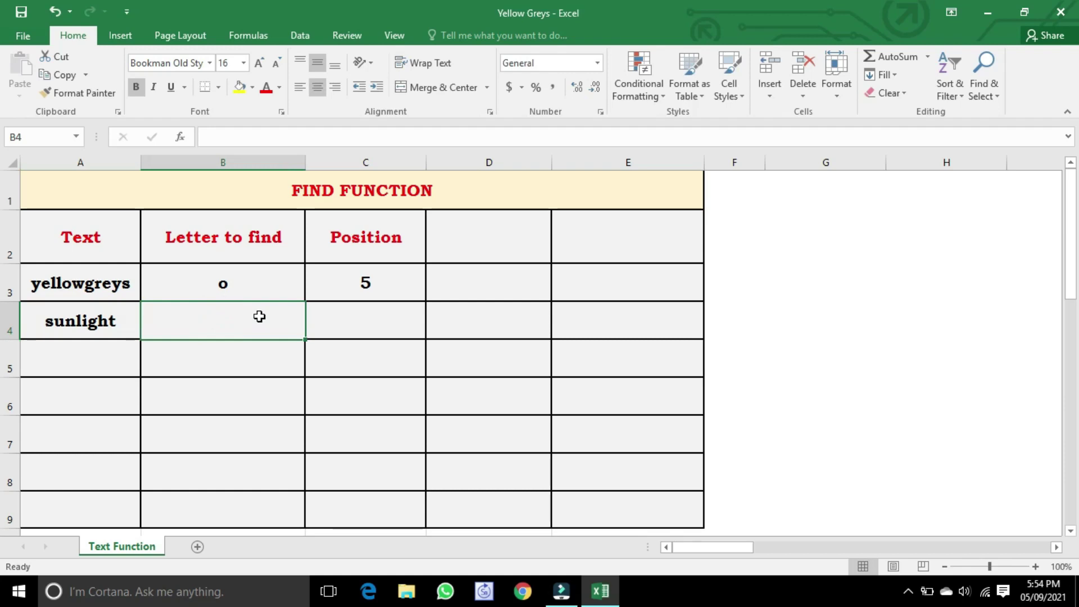
text(i)
Enter =FIND(B4,A4) in C4 to get the position of i.
click(385, 328)
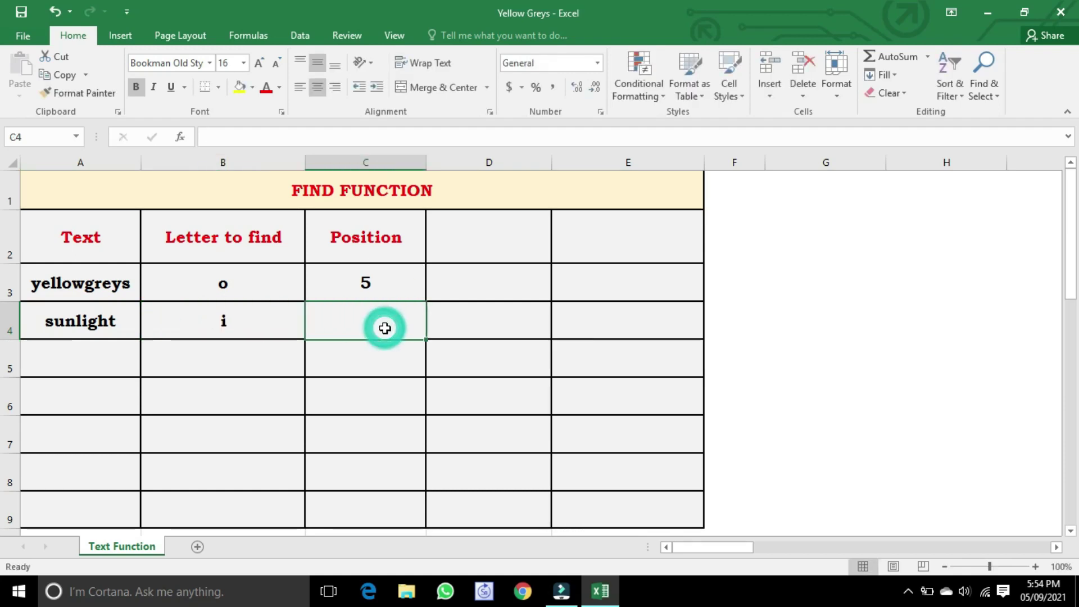
text(=find)
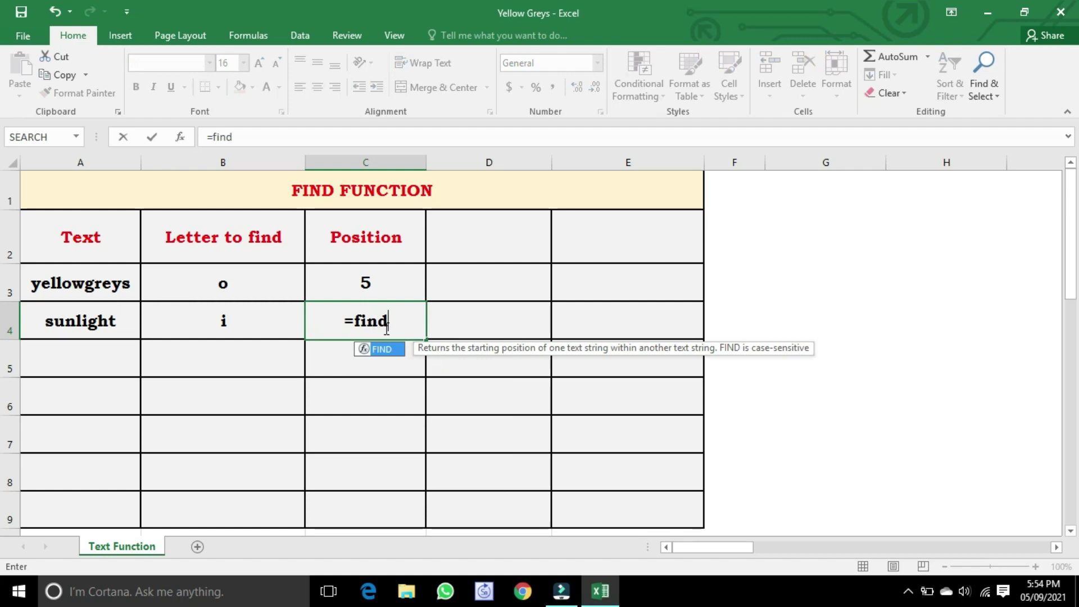
text(()
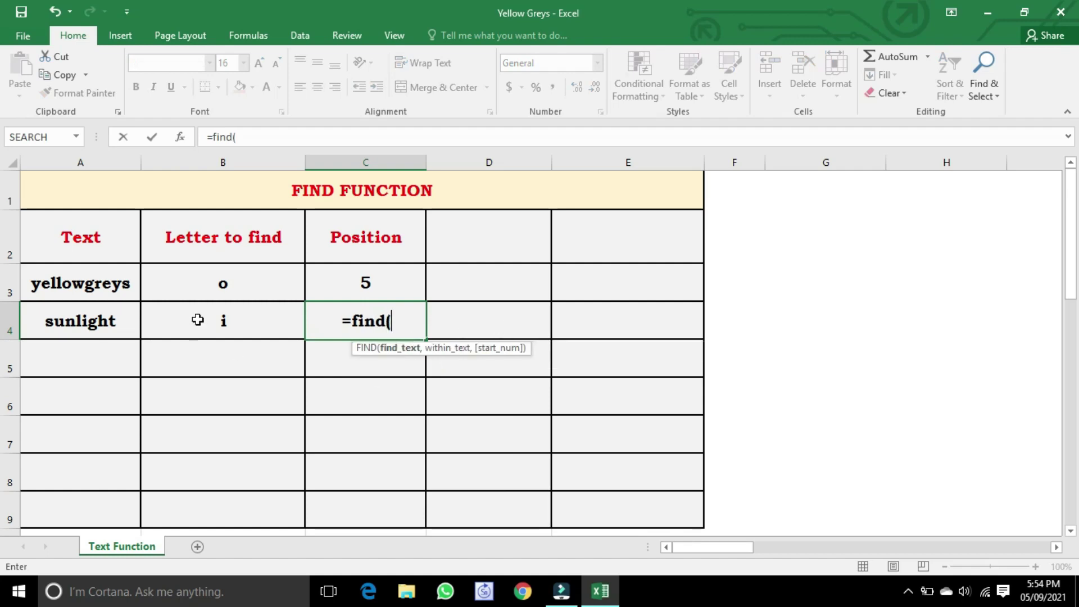
click(228, 313)
text(,)
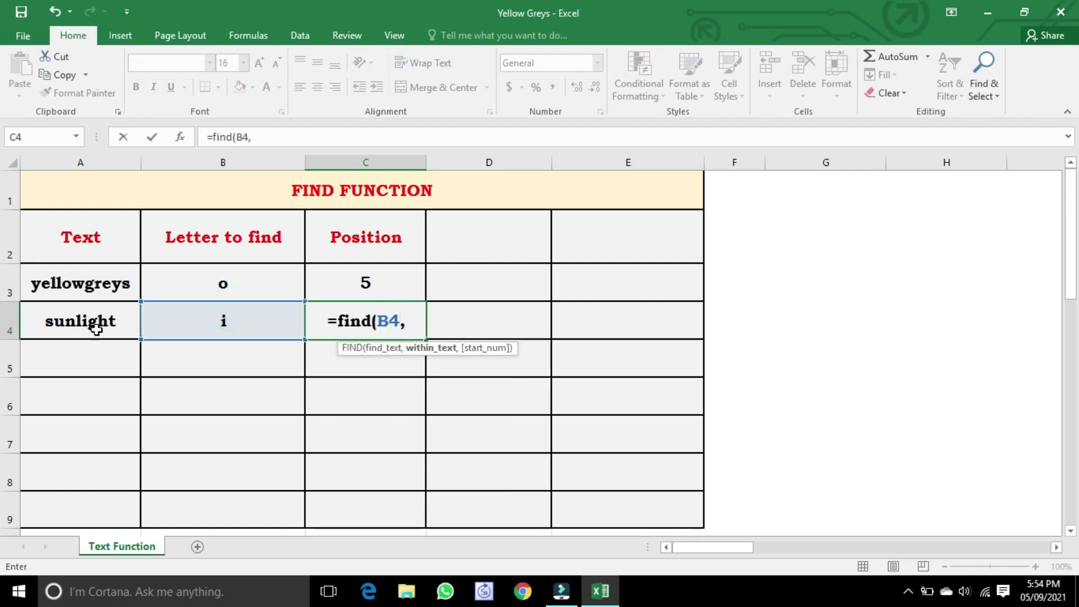
click(92, 321)
text())
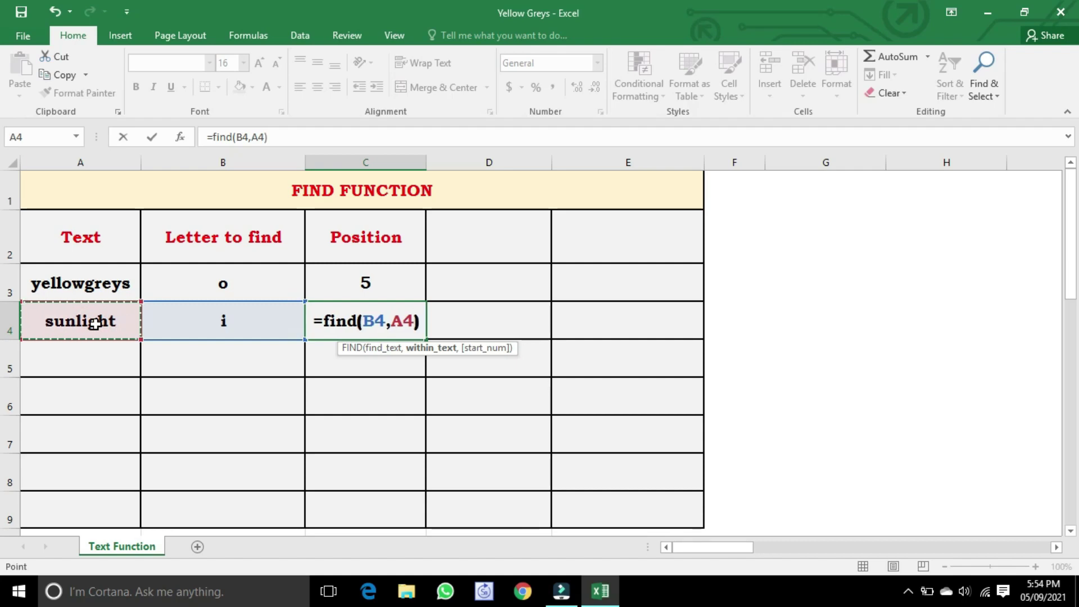
key(Return)
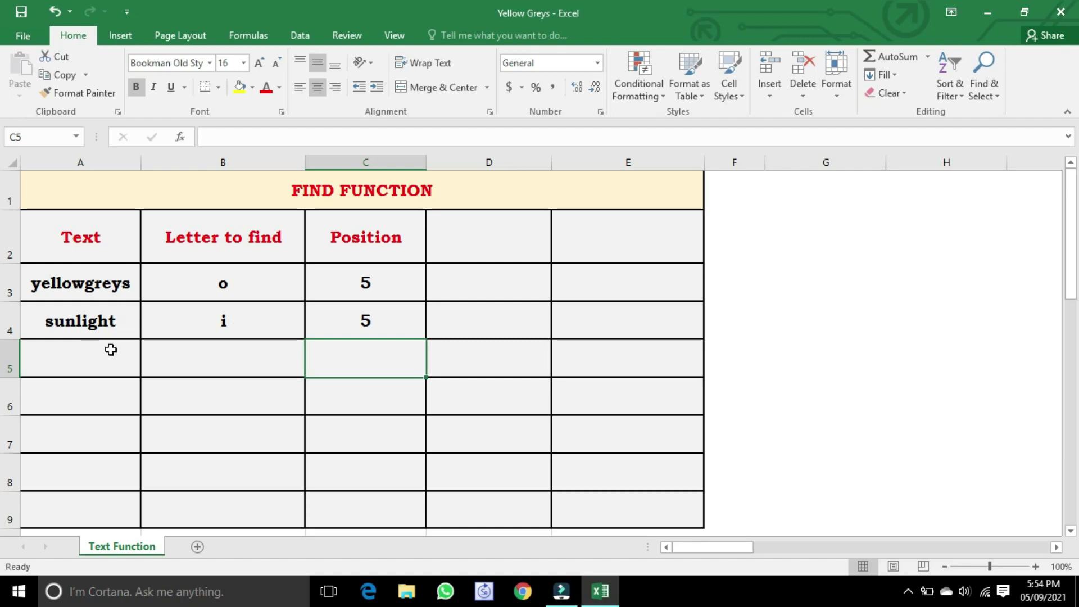
Enter motivation in A5 and the letter t in B5.
click(85, 361)
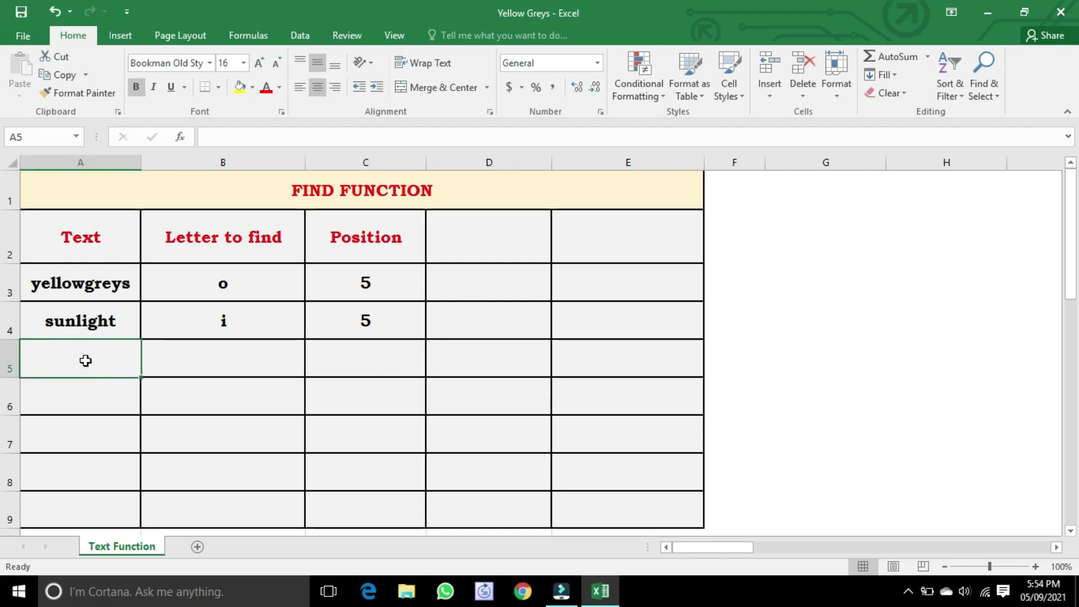
text(motivation)
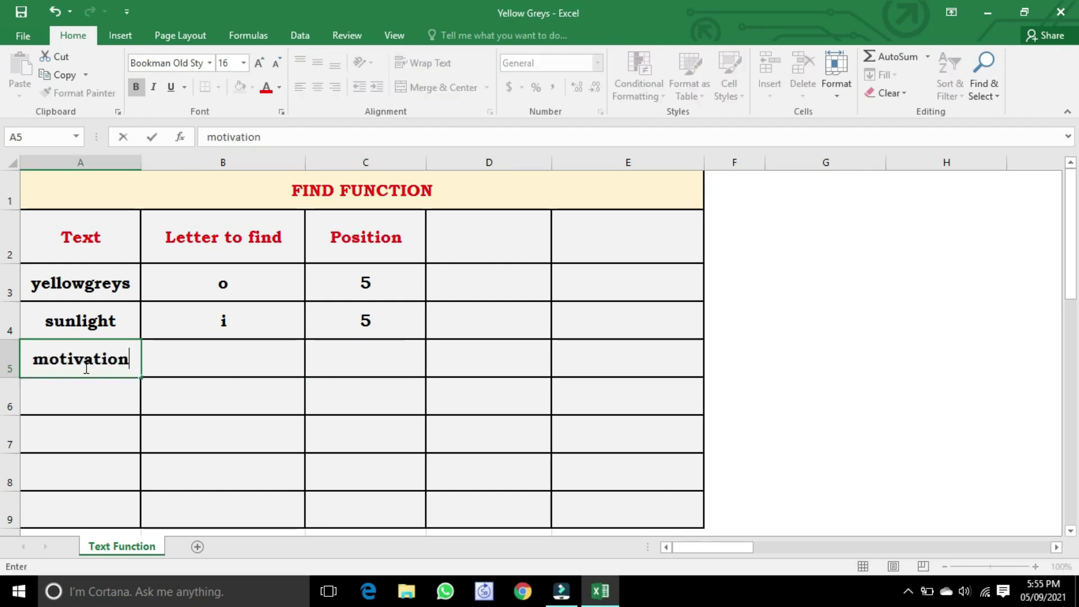
click(181, 361)
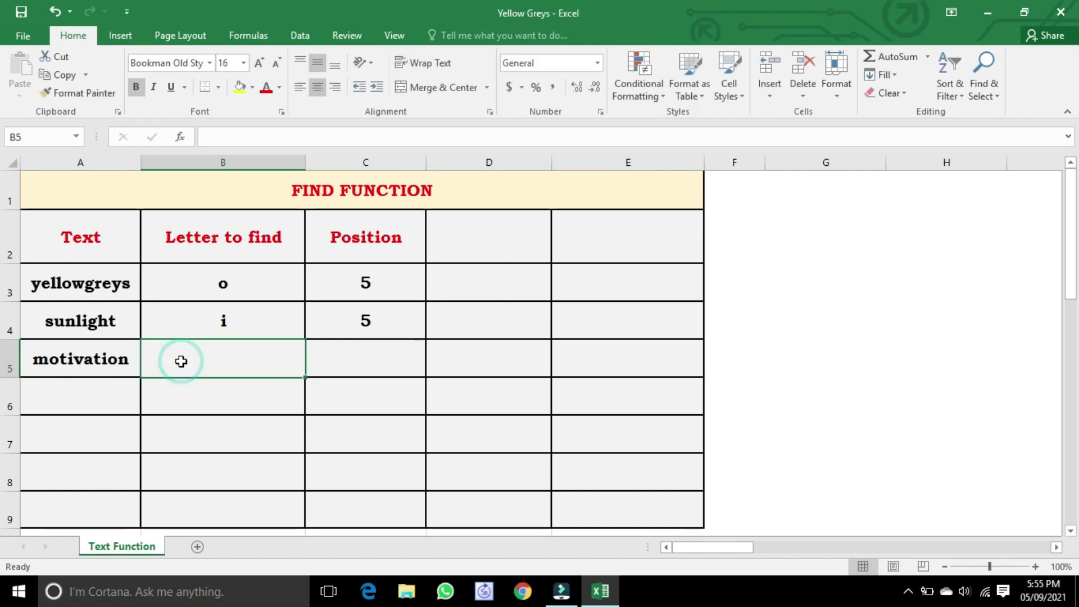
text(t)
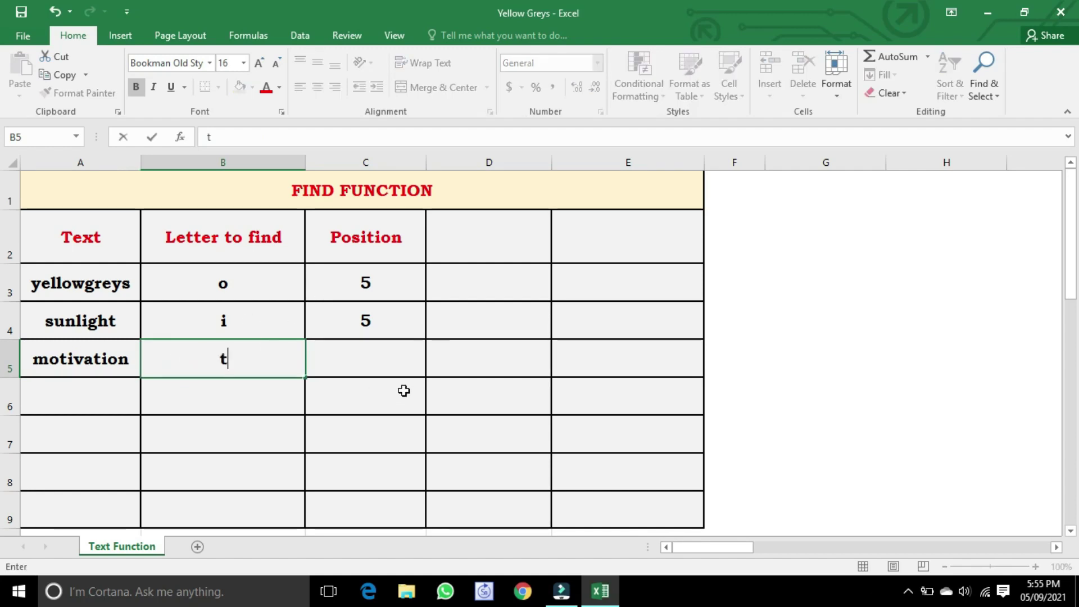
Enter =FIND(B5,A5) in C5, returning position 3 for t.
click(388, 359)
double_click(390, 358)
text(=find()
click(250, 360)
text(,)
click(84, 368)
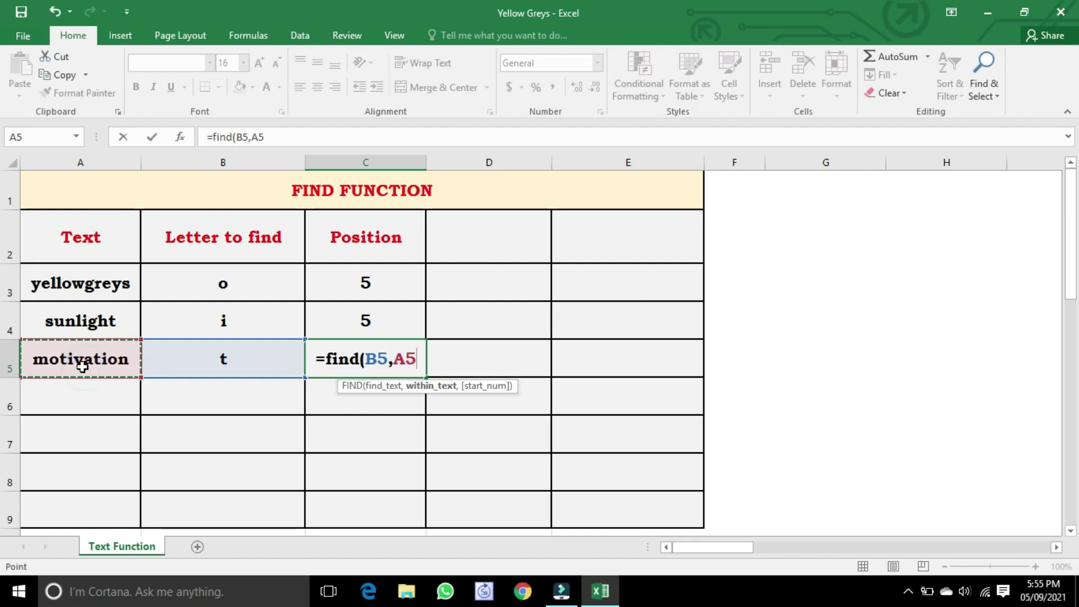
text())
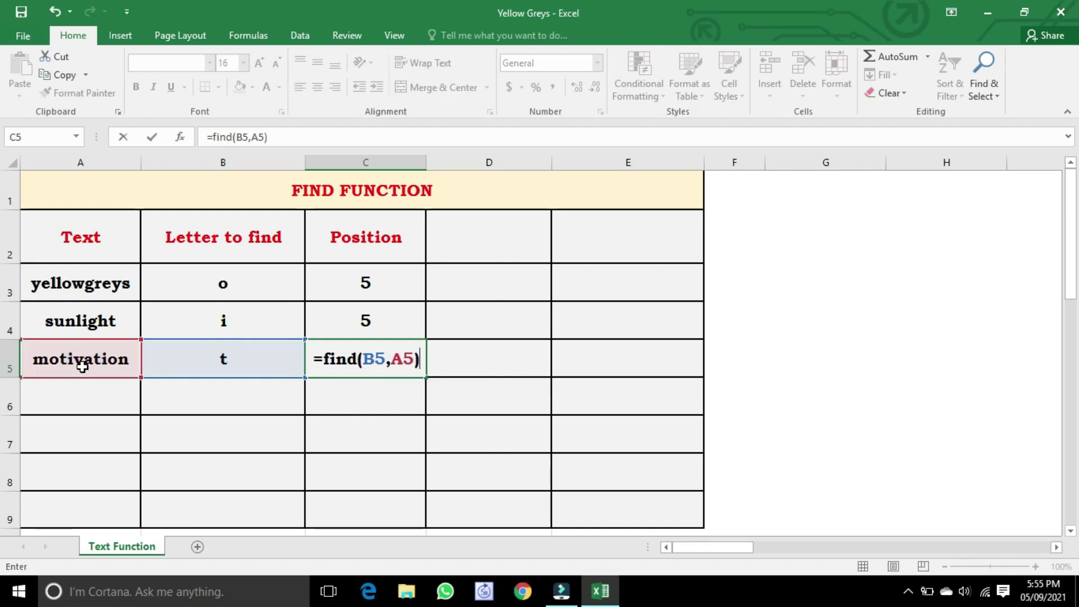
key(Return)
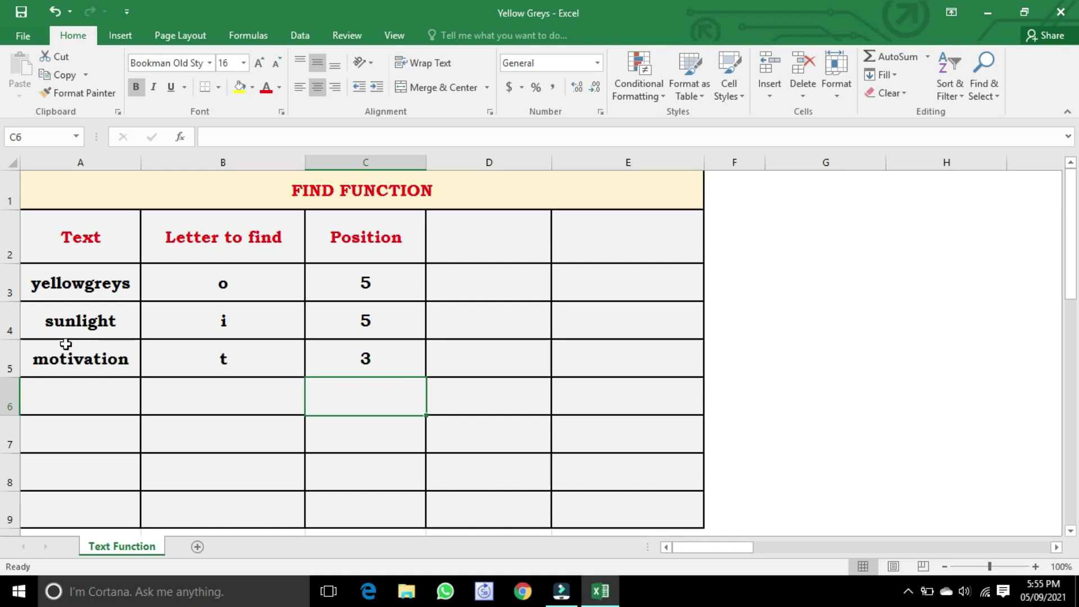
Rewrite C5 as =FIND(B5,A5,4) so the search for t starts at character 4.
click(84, 363)
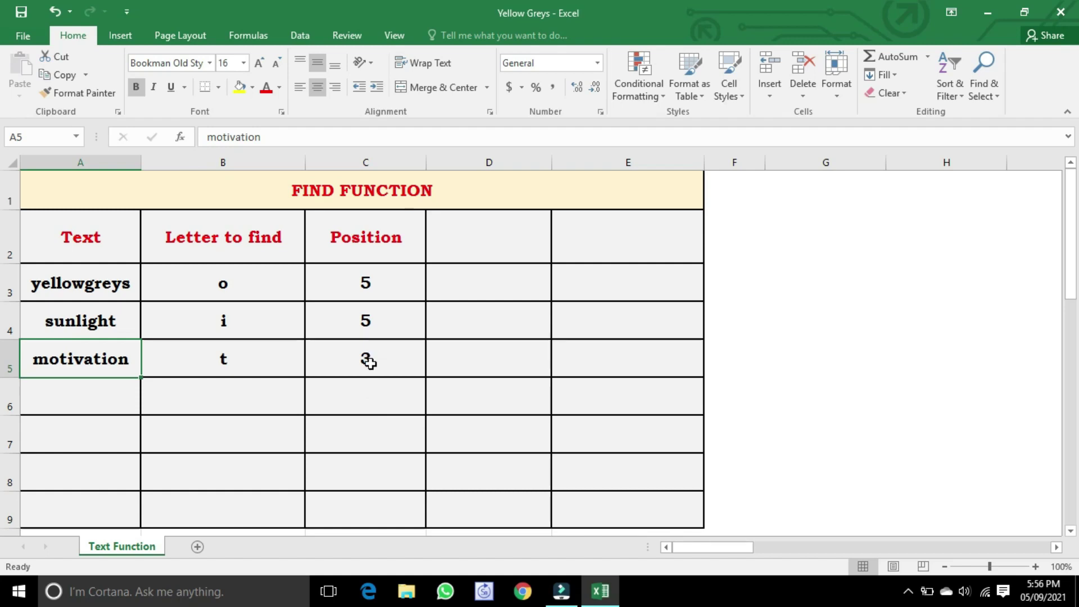
click(388, 358)
text(=find()
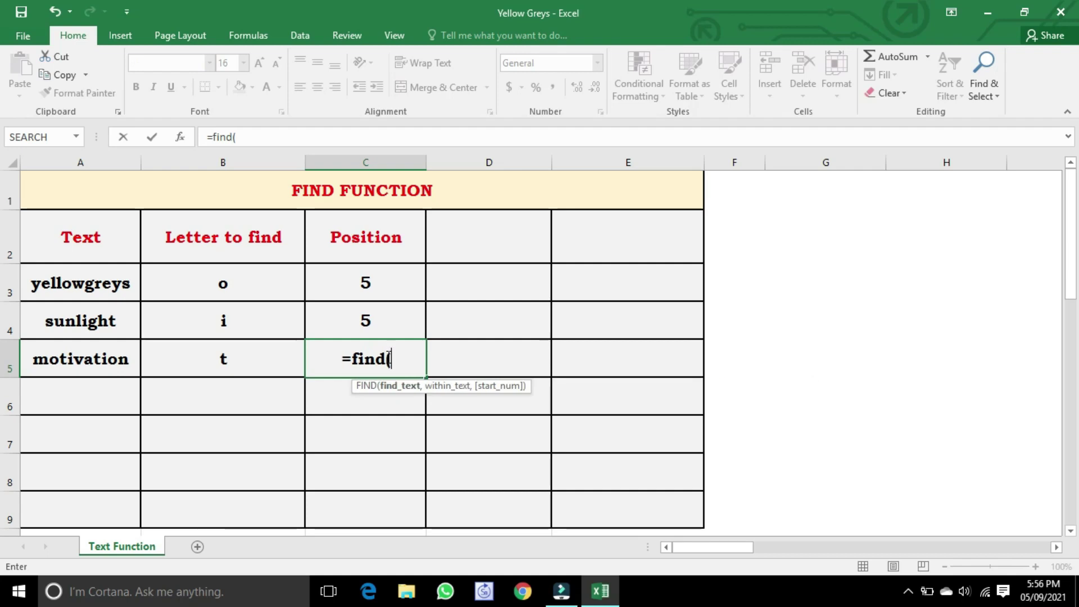
click(247, 354)
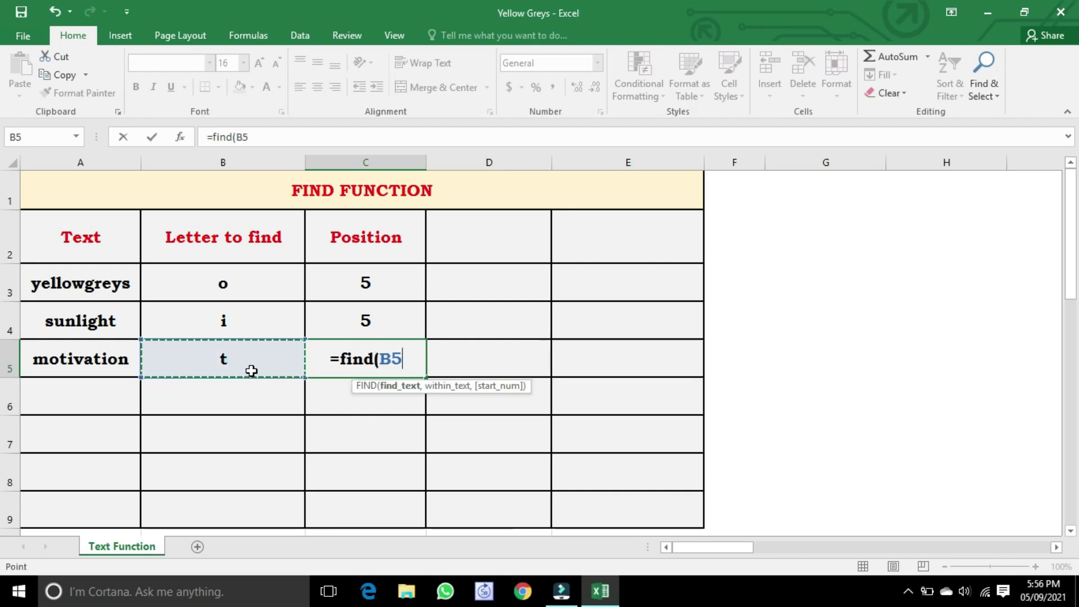
text(,)
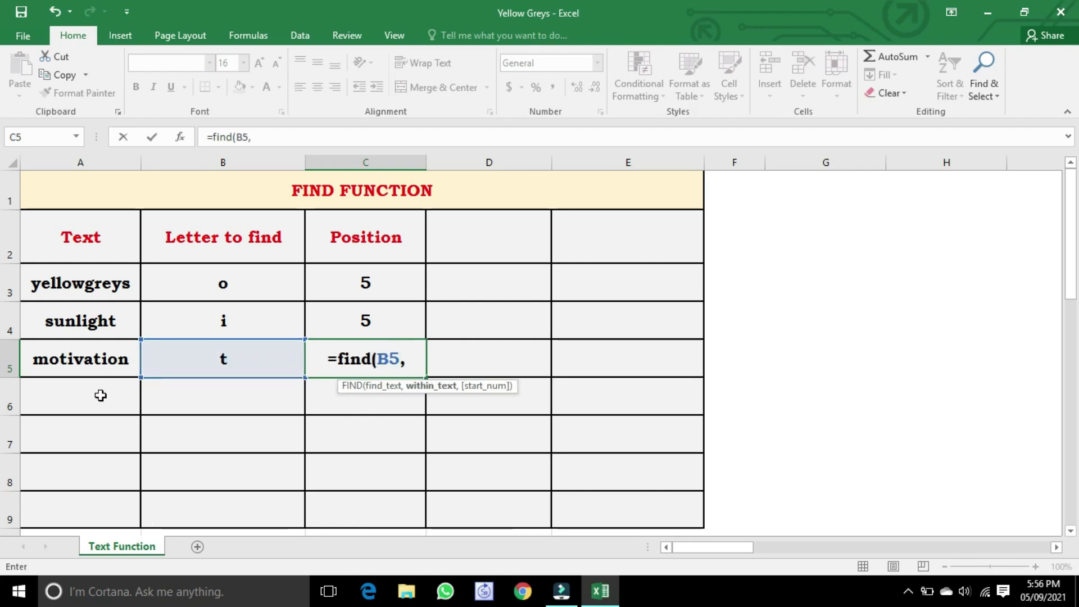
click(94, 351)
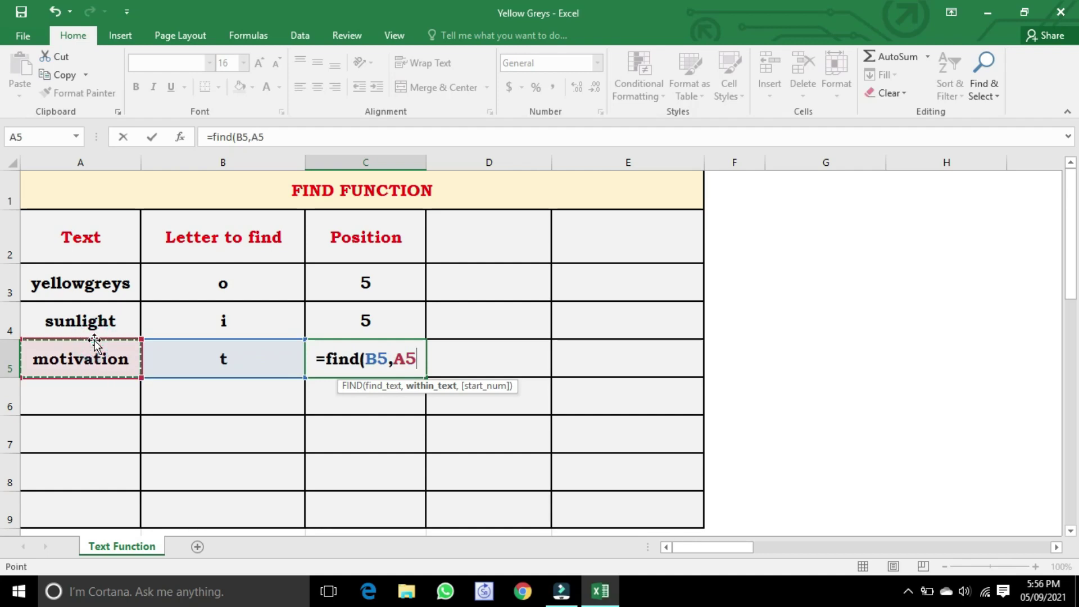
text(,)
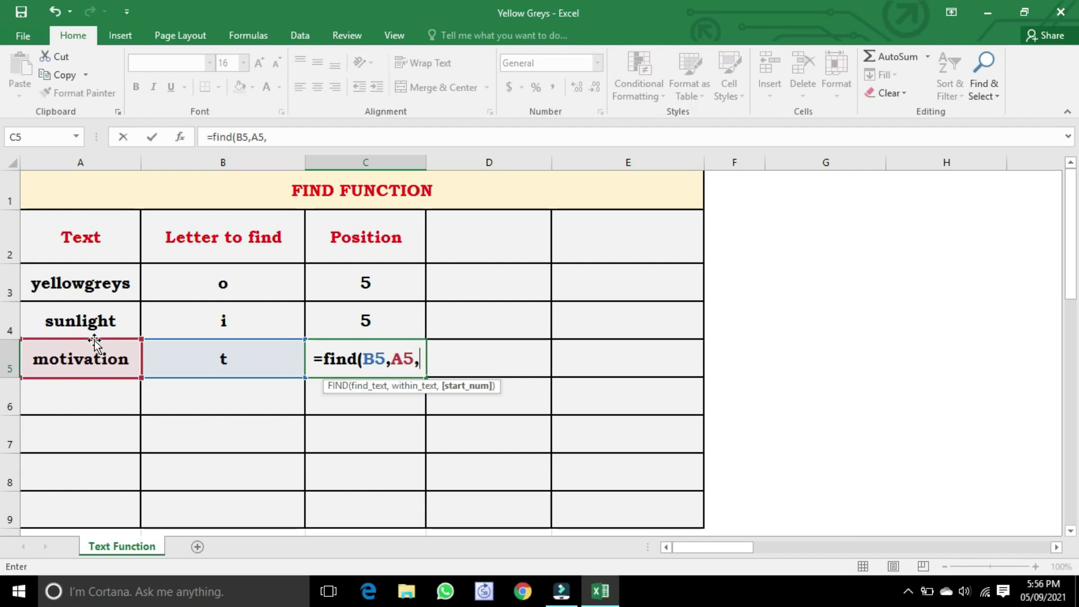
text(4))
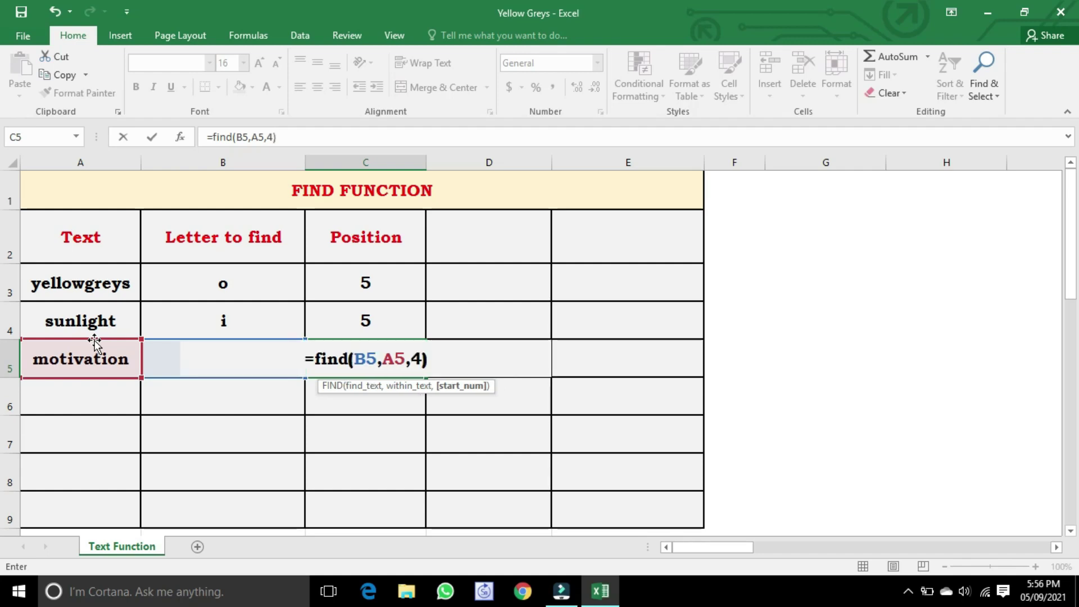
key(Return)
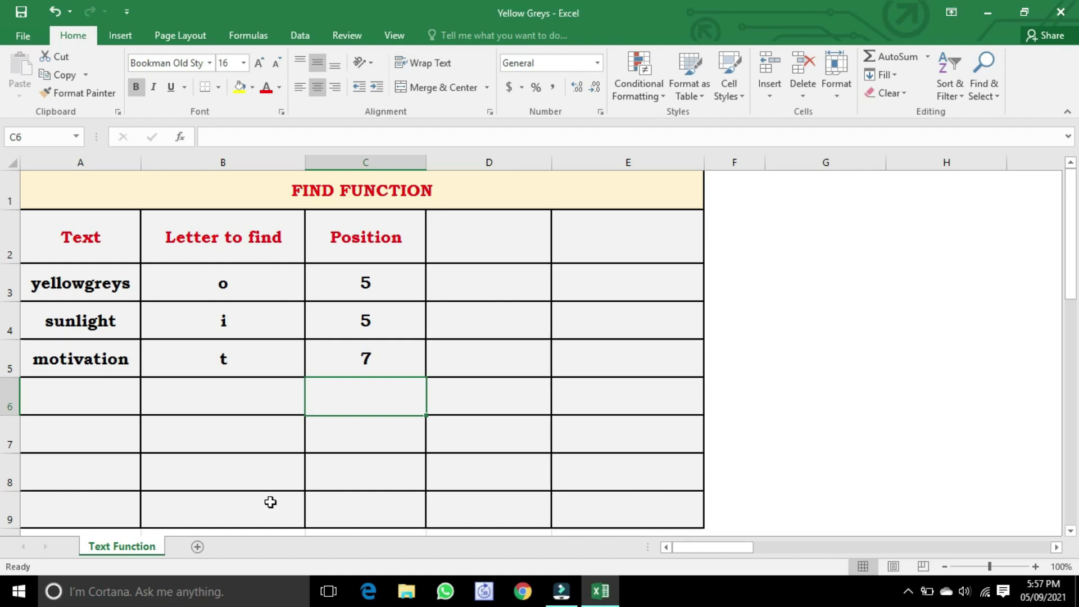
Enter Motivation in A6 and the lowercase letter m in B6.
click(83, 408)
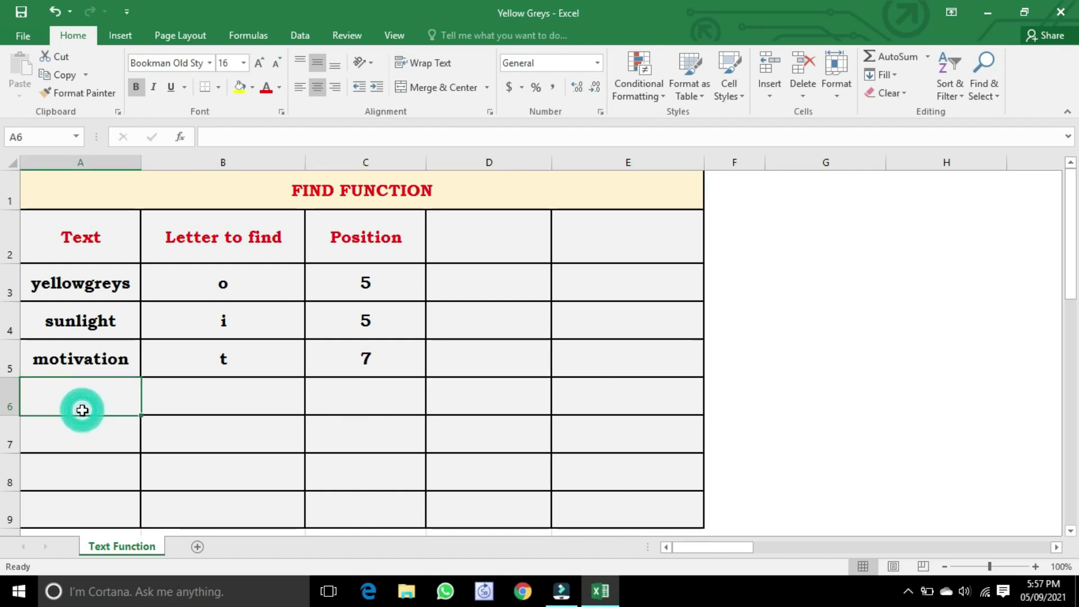
text(M)
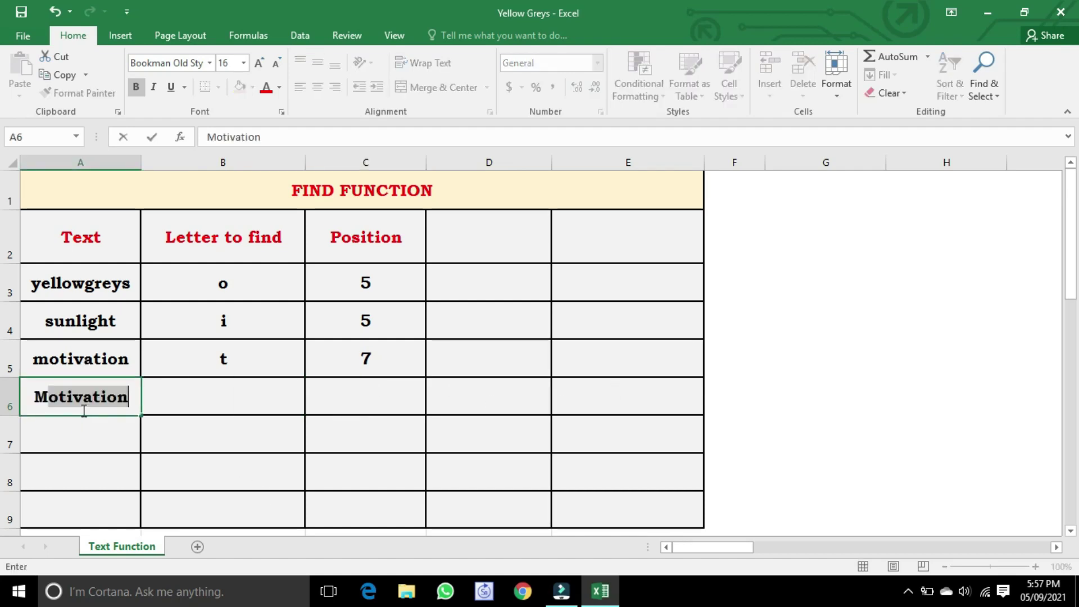
text(o)
key(Tab)
text(m)
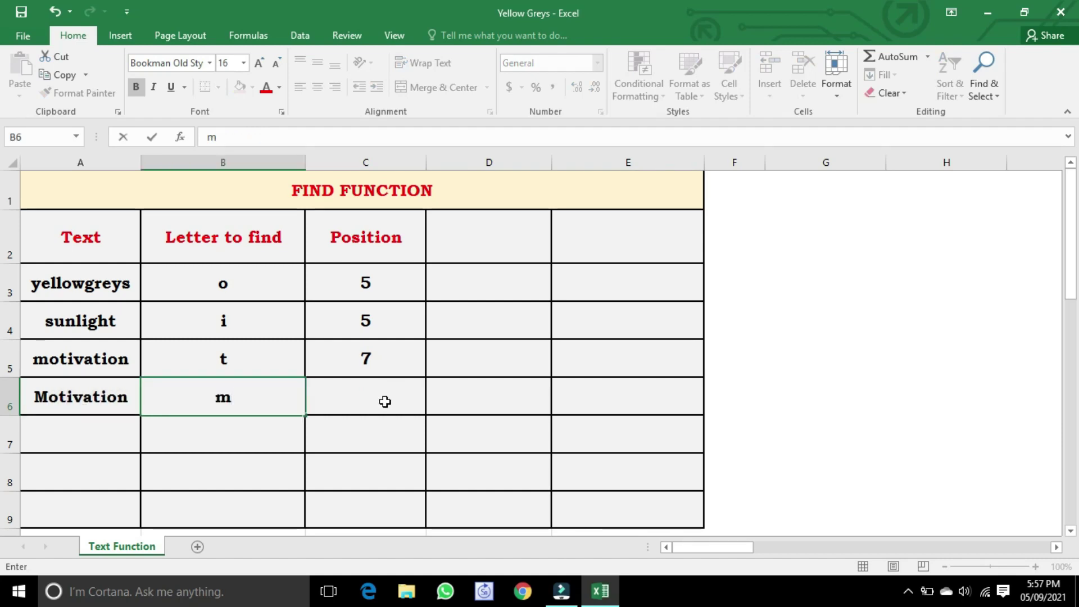
Enter a FIND(B6,A6) formula in C6, which returns #VALUE! for lowercase m.
click(384, 401)
text(find()
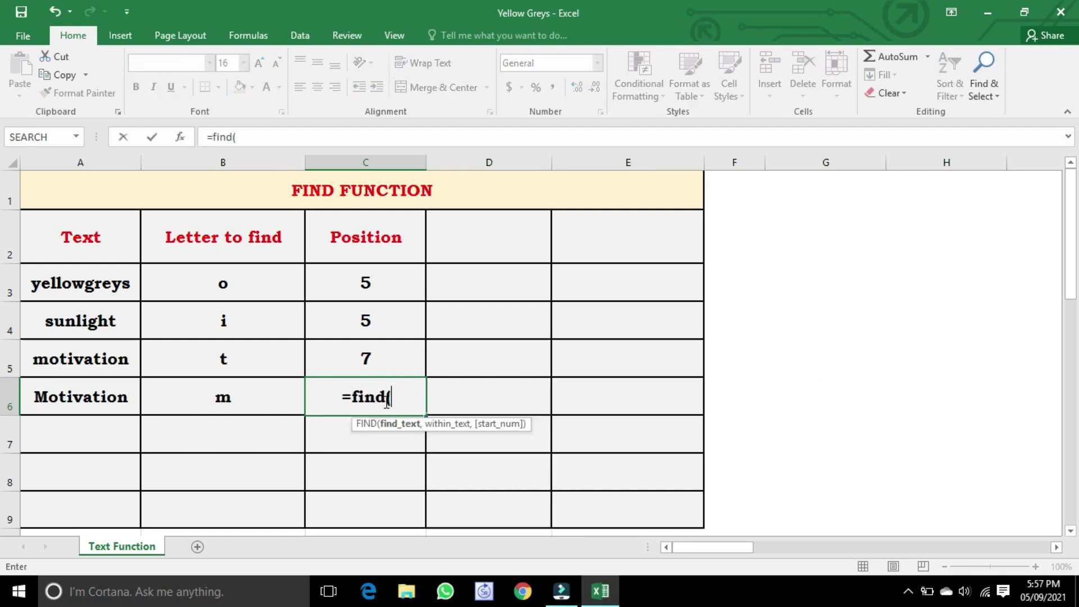
click(225, 402)
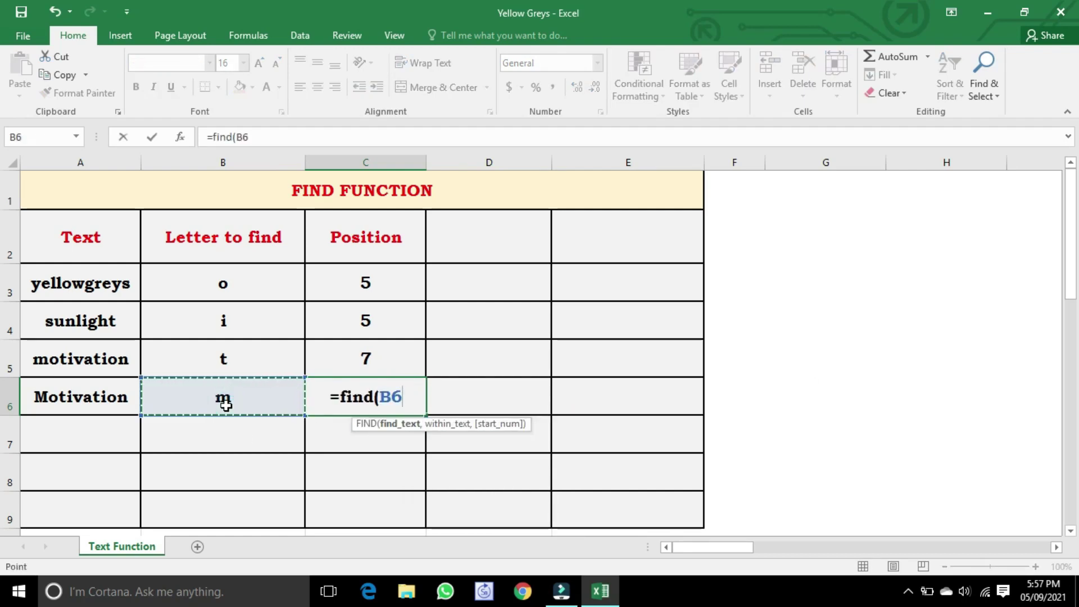
text(,)
click(54, 396)
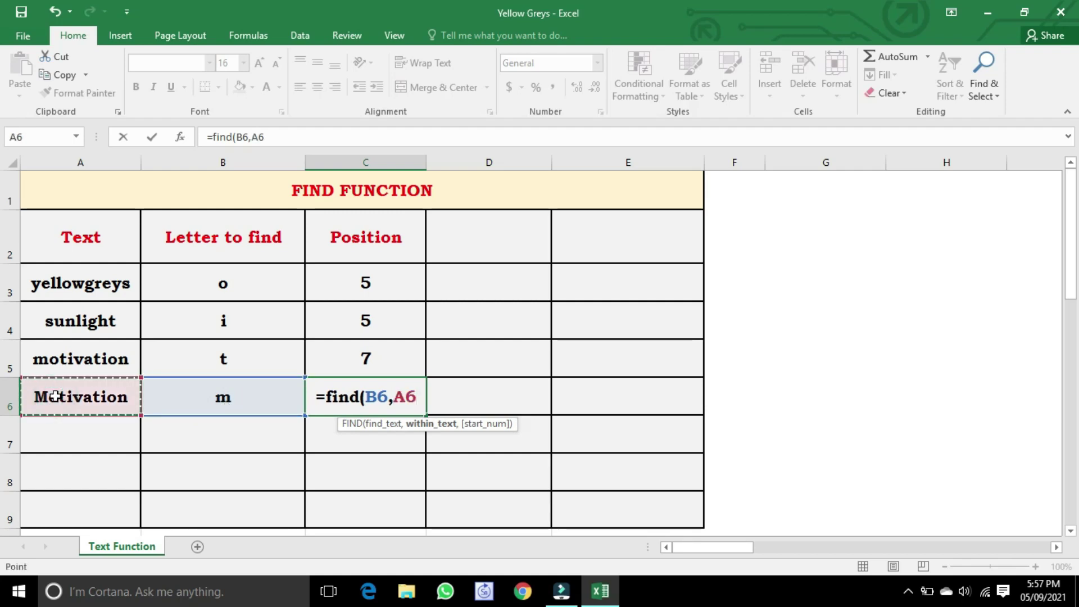
text())
key(Return)
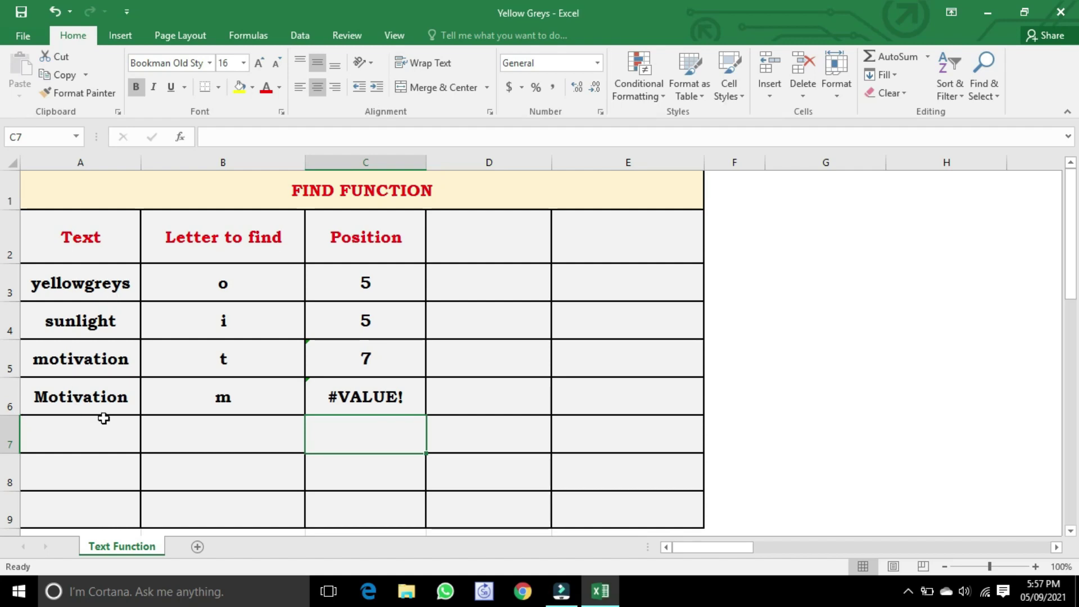
Try a capital M in B6, then undo back to lowercase m.
click(228, 400)
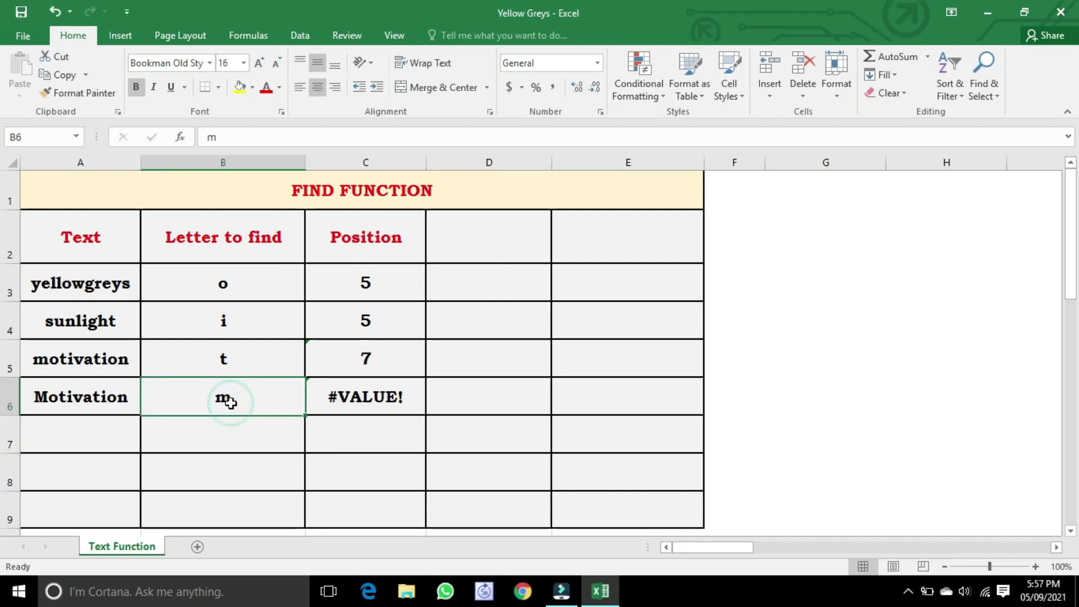
key(BackSpace)
text(M)
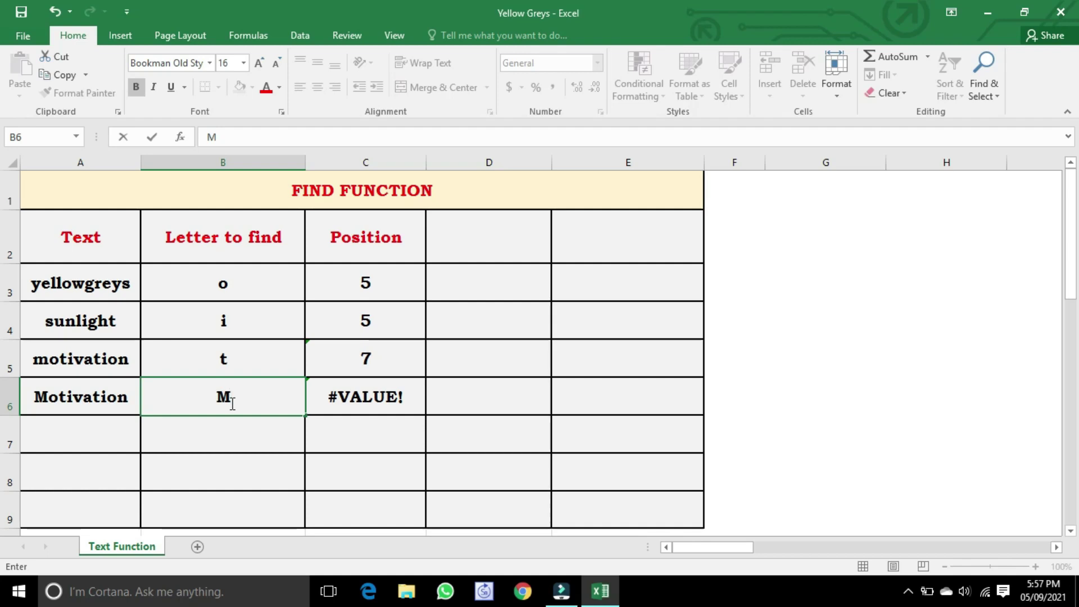
key(Return)
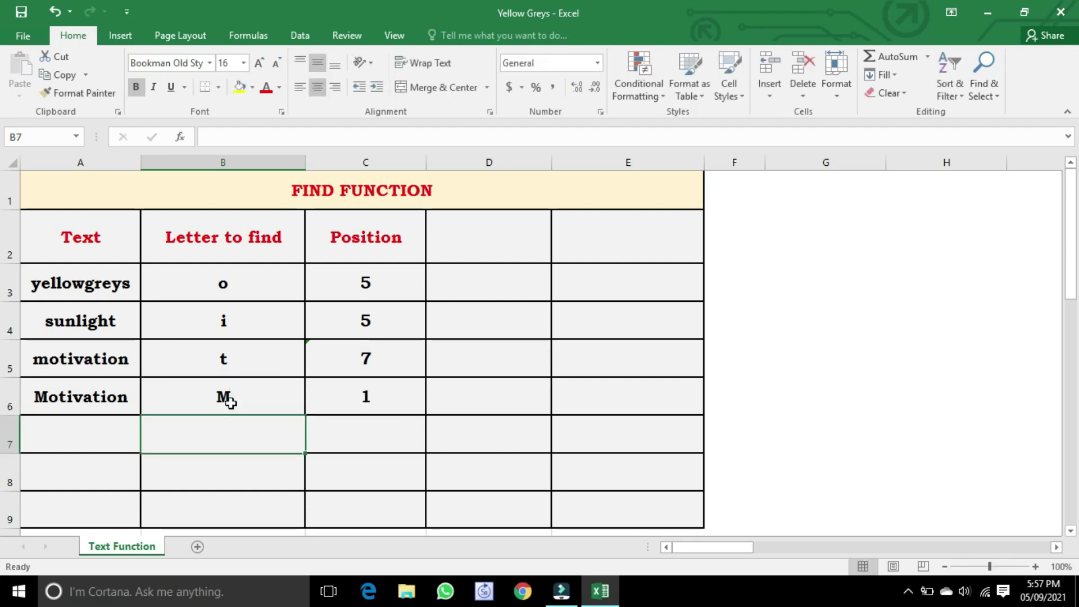
key(ctrl+z)
click(405, 403)
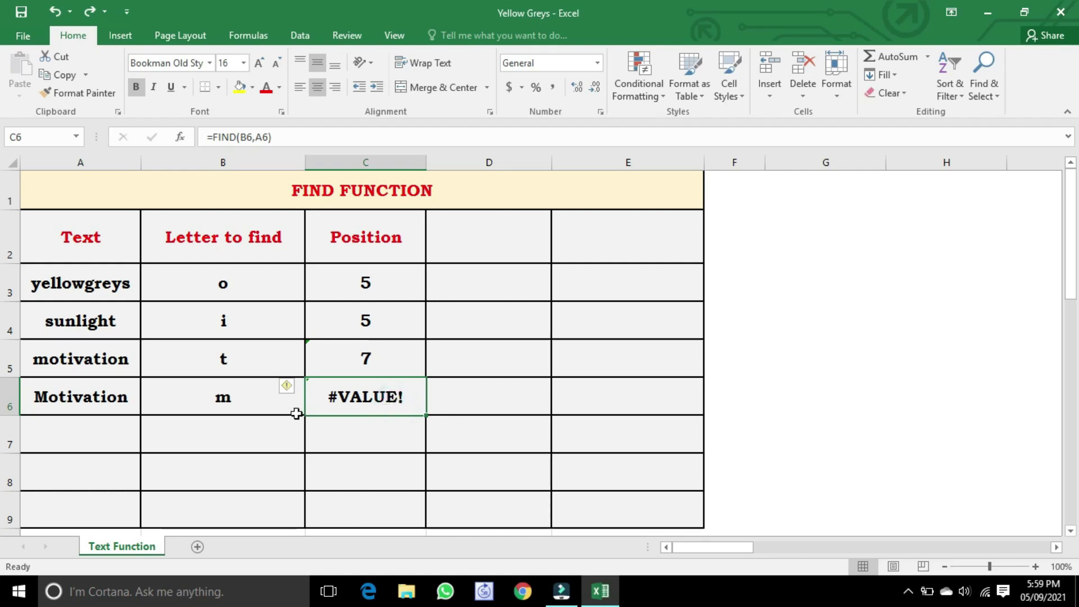
double_click(77, 430)
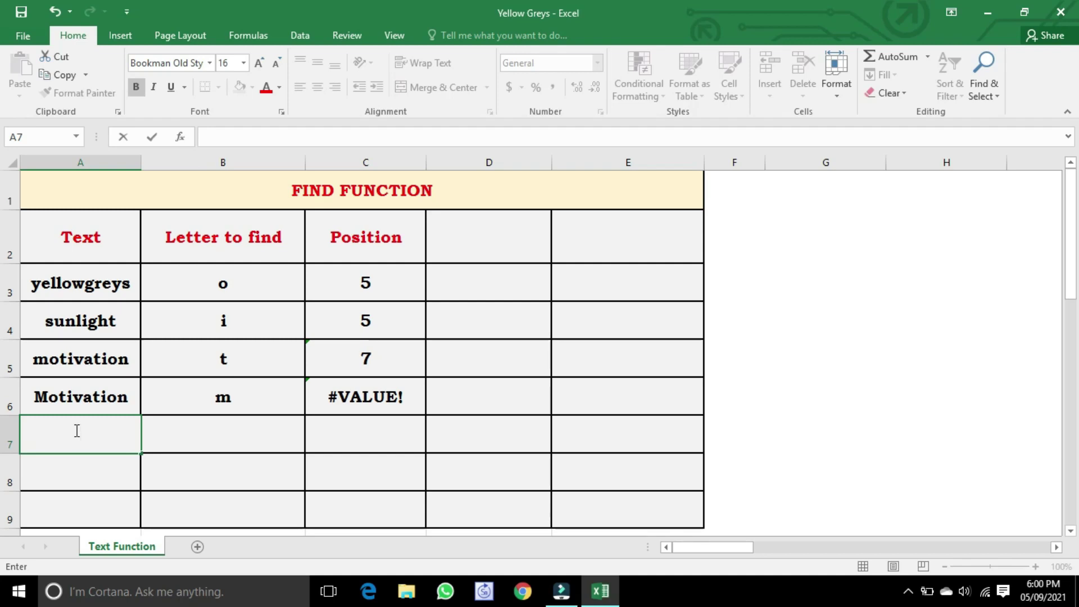
Add success in A7 with =FIND("e",A7) in C7 returning 5, and type the SEARCH FUNCTION title.
text(success)
click(233, 434)
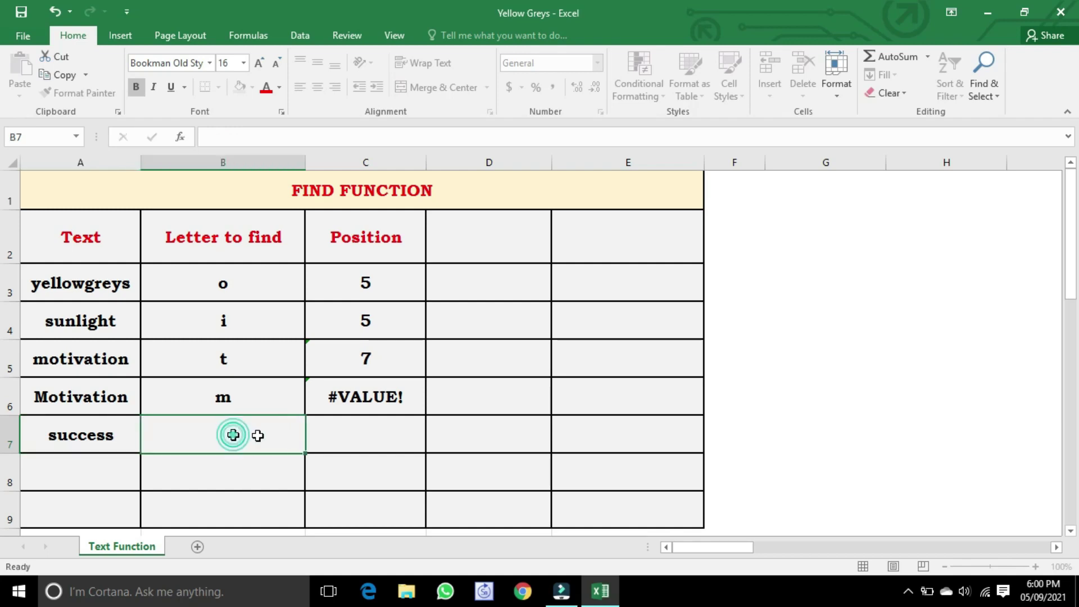
click(357, 436)
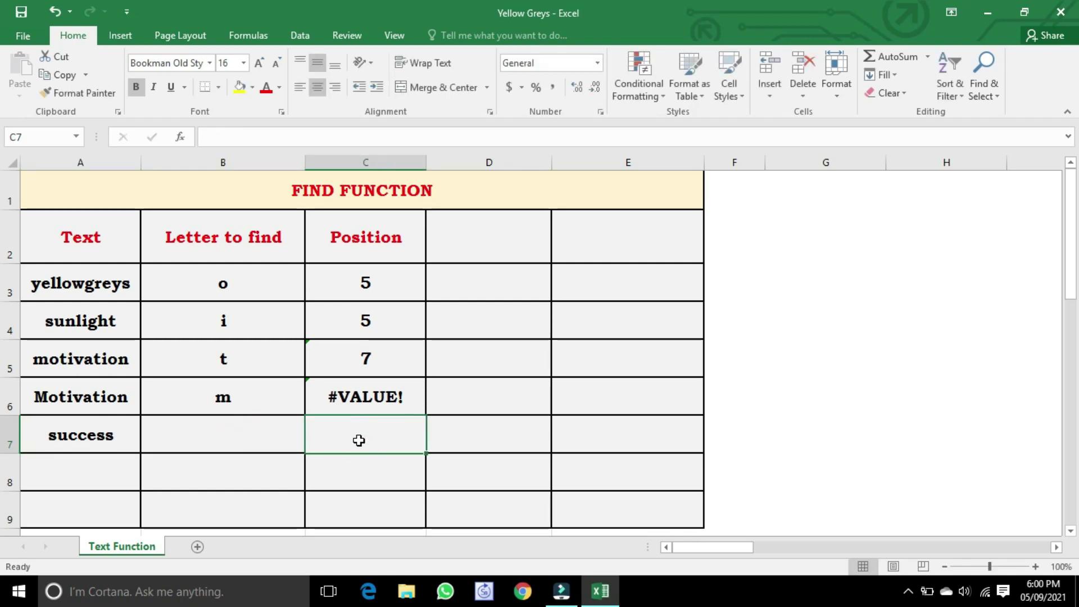
text(=)
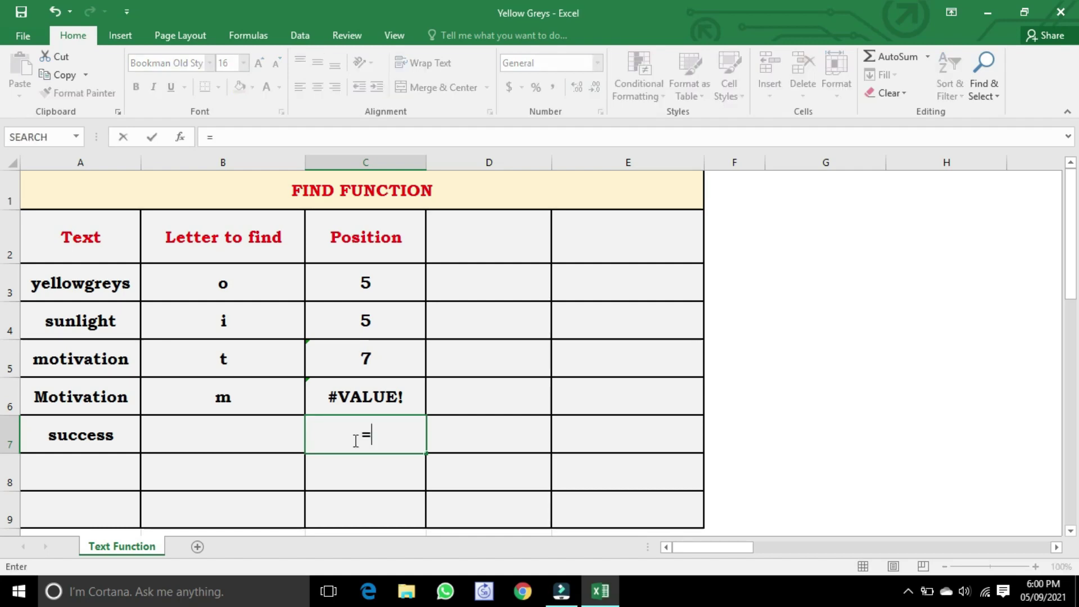
text(find)
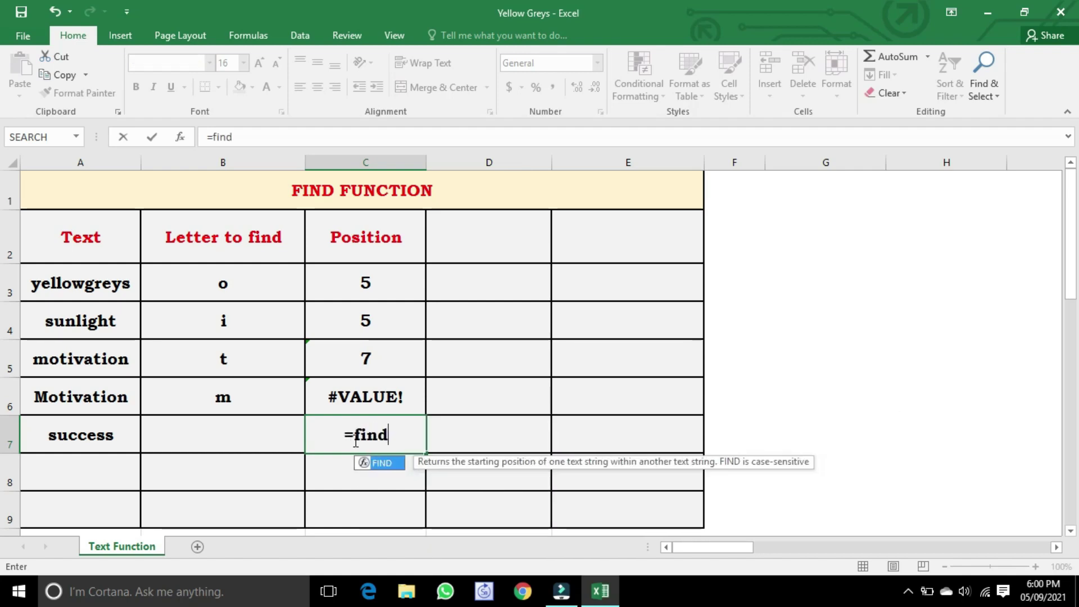
text(()
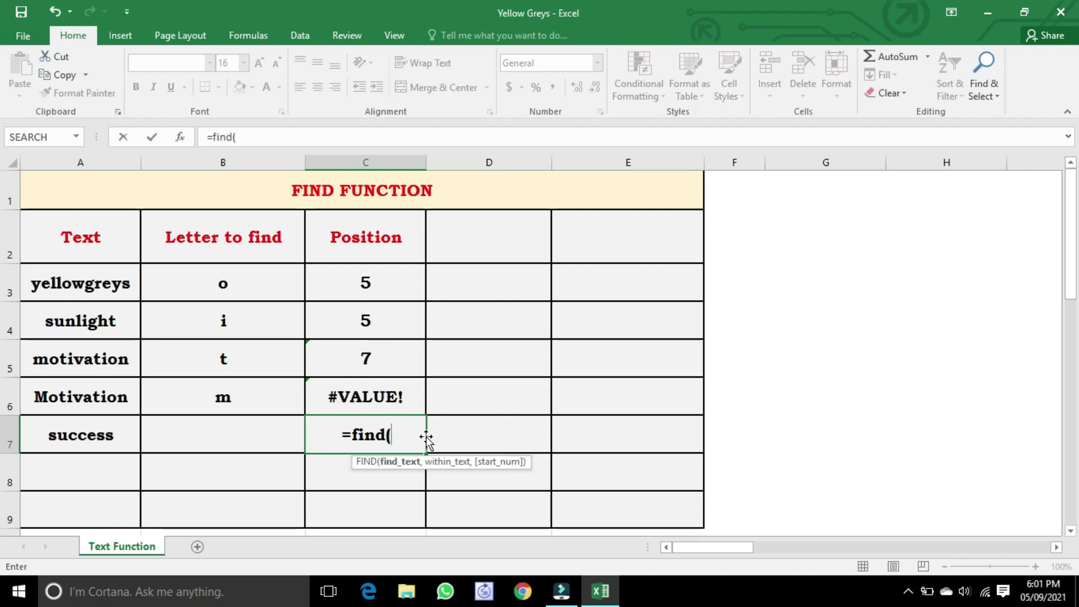
text("e")
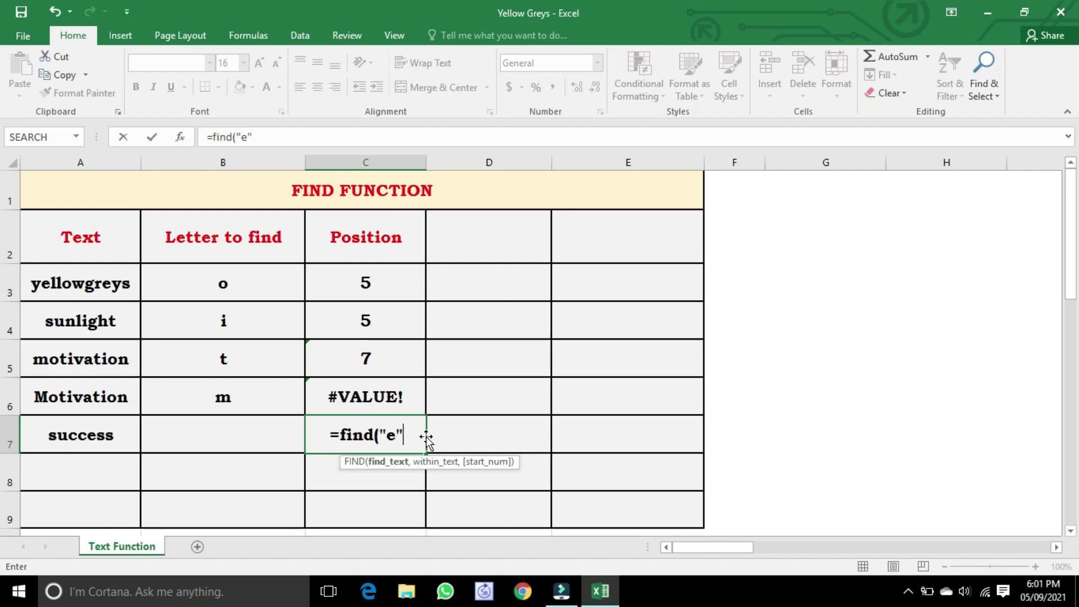
text(,)
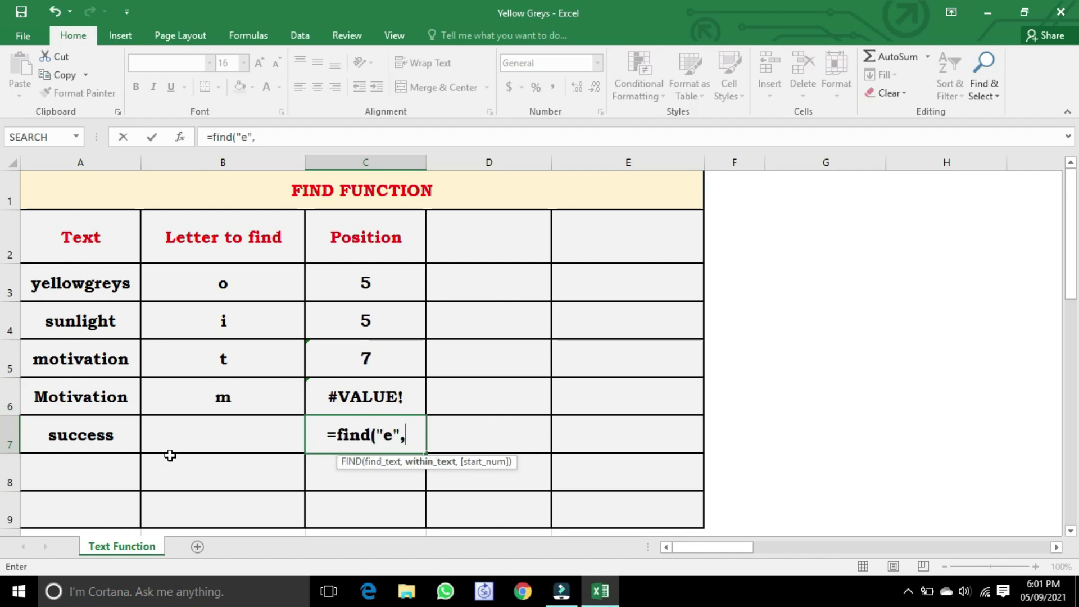
click(117, 437)
text())
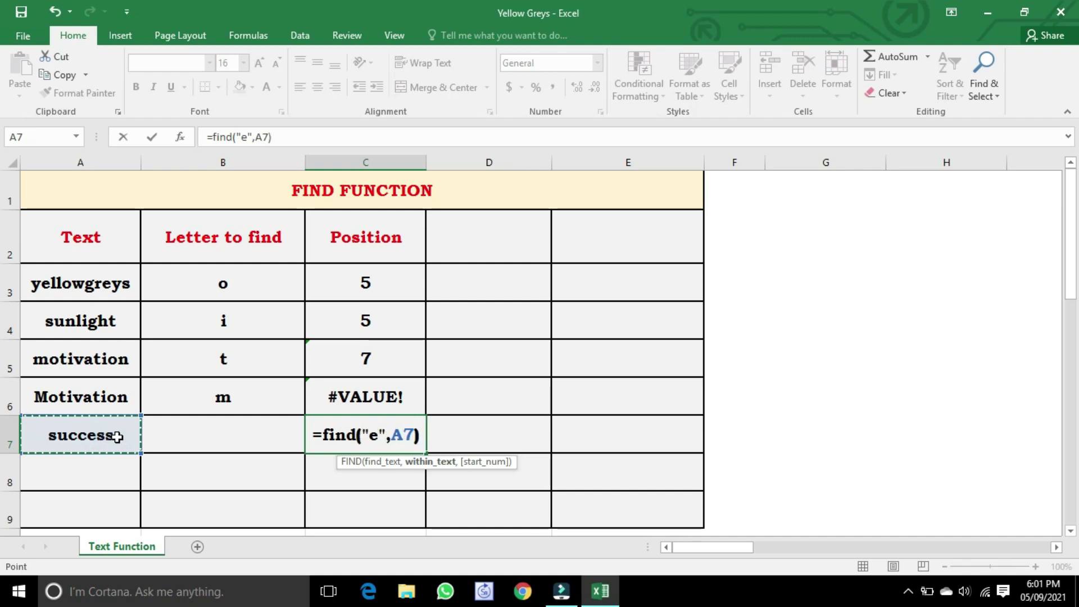
key(Return)
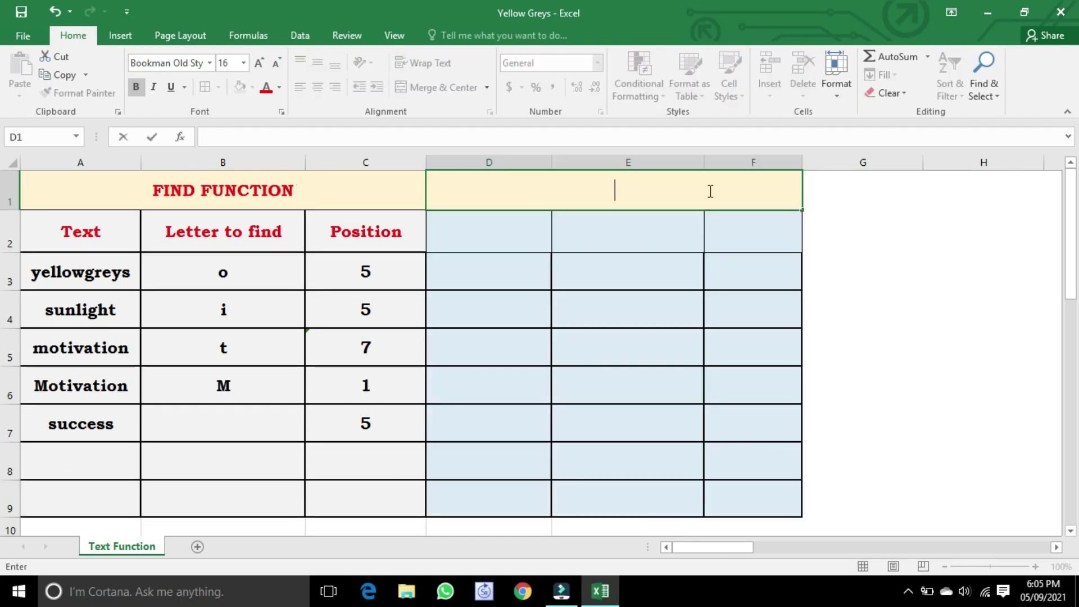
text(SEARCH FUNCTION)
Paste the FIND table data into the SEARCH table and clear the copied Position values F3:F7.
key(Return)
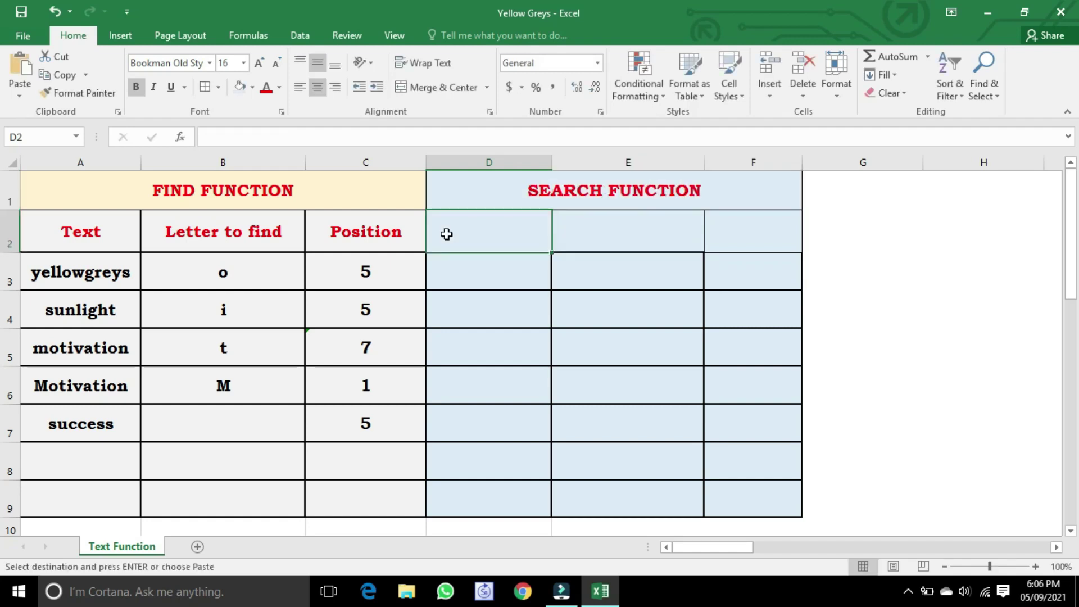
text(Text	Letter to find	Position yellowgreys	o	5 sunlight	i	5 motivation	t	7 Motivation	M	1 success		5)
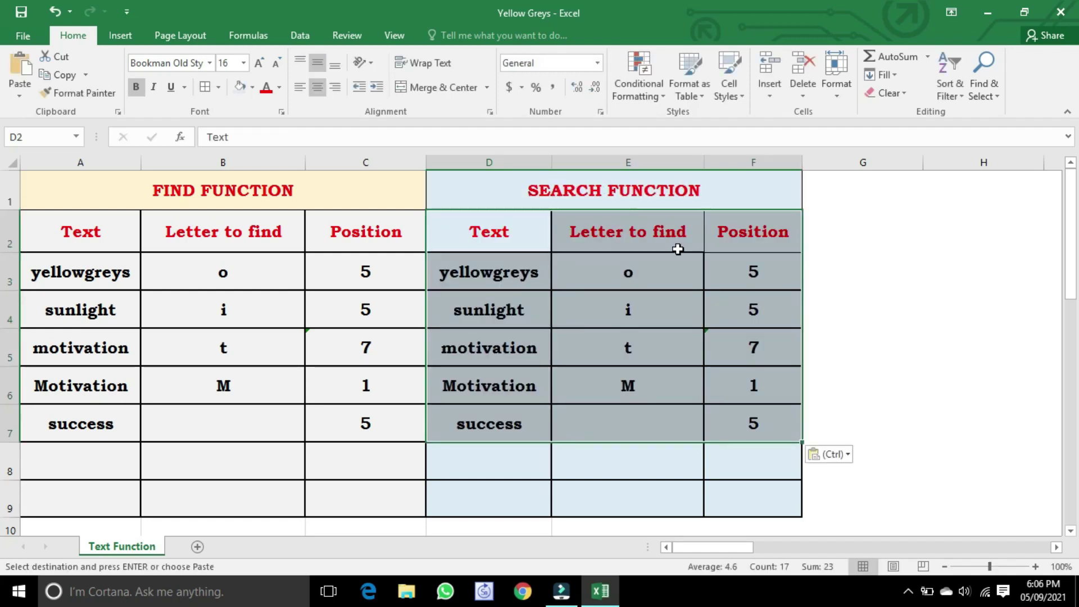
click(739, 260)
drag(731, 292, 723, 414)
key(Delete)
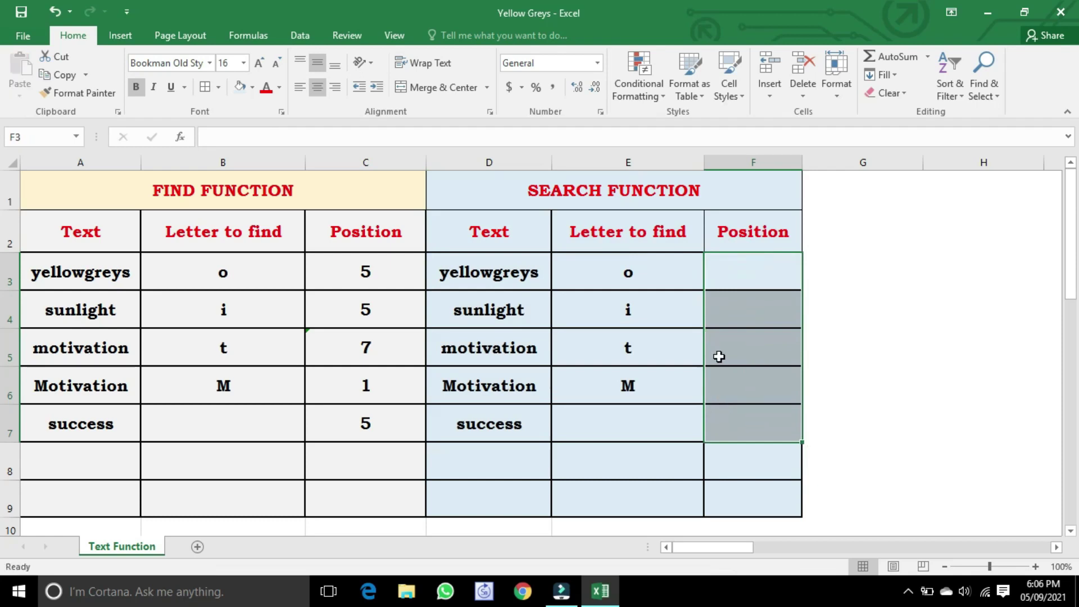
Enter =SEARCH(E3,D3) in F3 and fill it down, returning 5, 5, 3, 1.
click(789, 274)
text(=SEARCH()
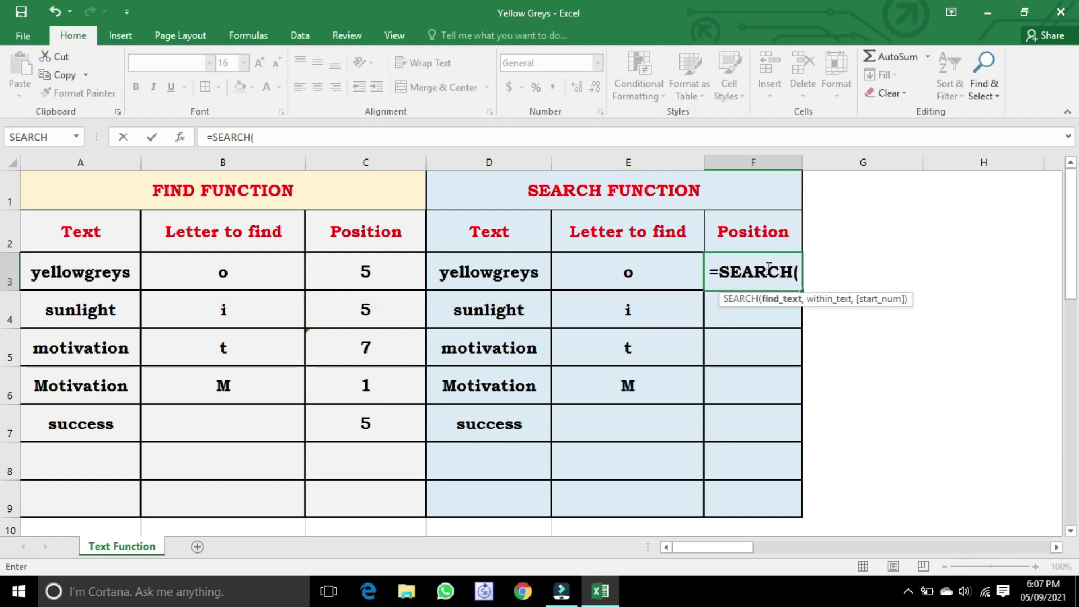
click(591, 264)
text(,)
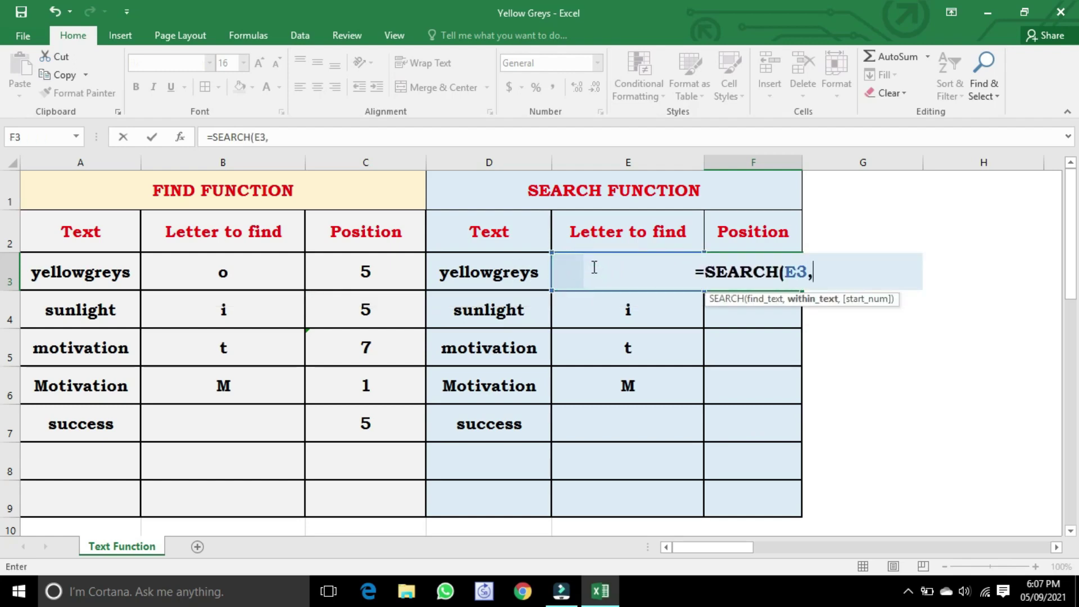
click(520, 275)
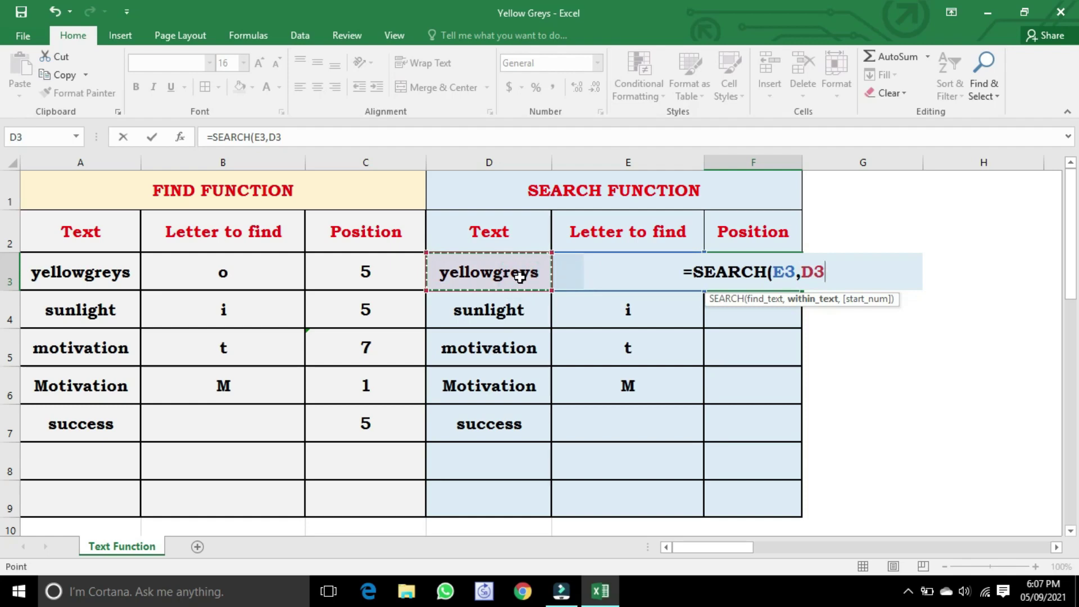
text())
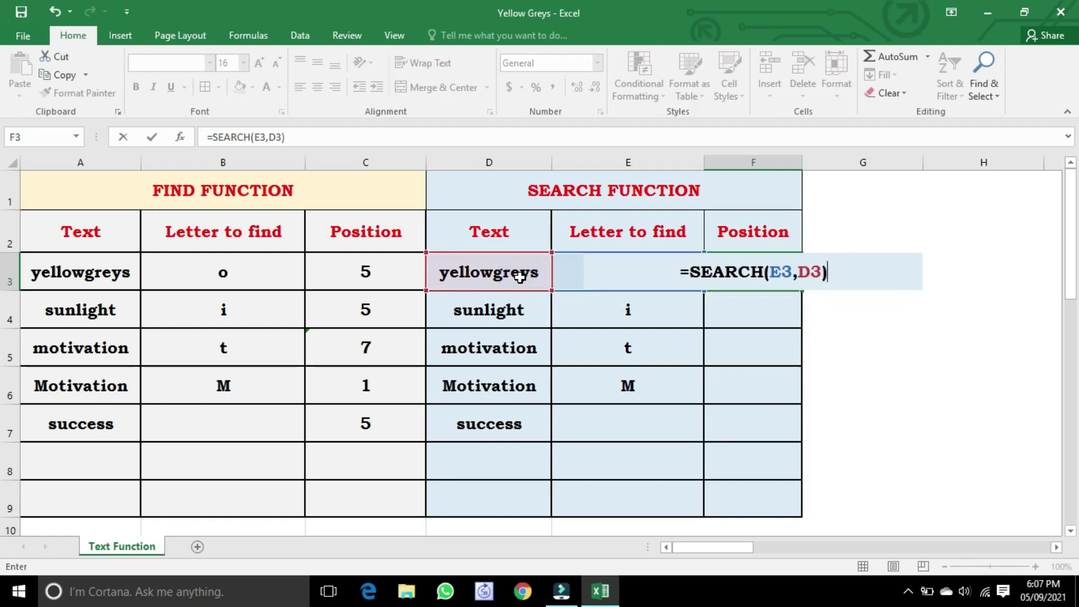
key(Return)
click(753, 276)
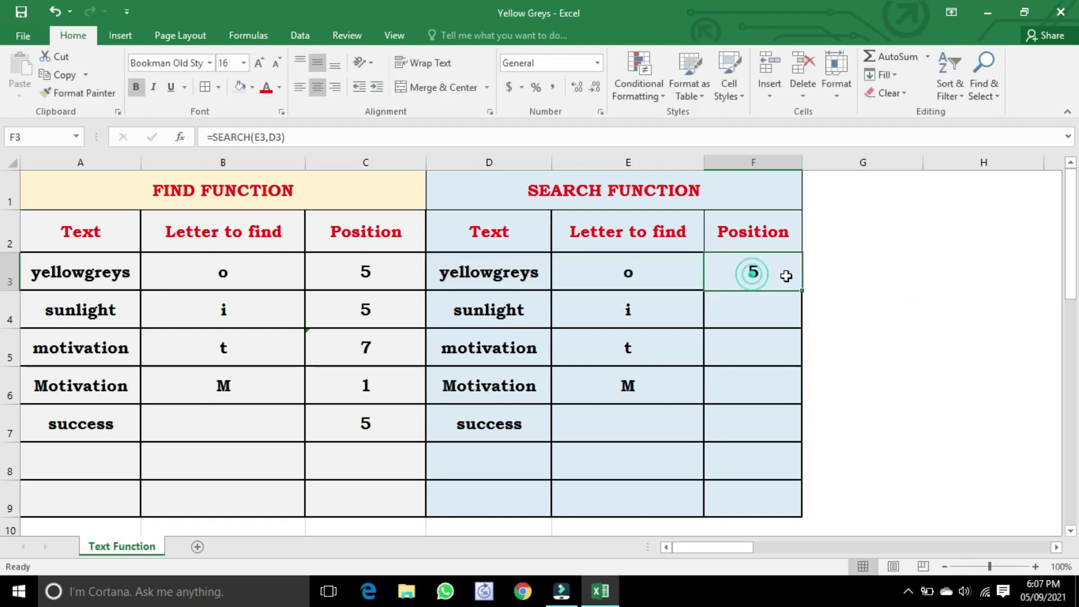
drag(803, 290, 789, 404)
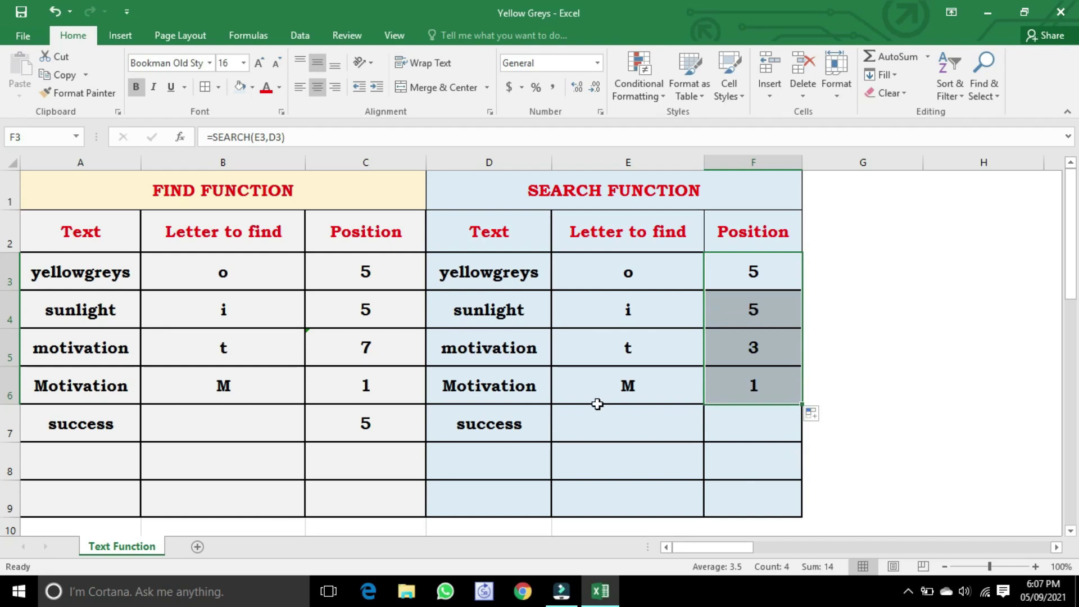
Replace the uppercase M in E6 with lowercase m so SEARCH on Motivation still returns 1.
click(633, 387)
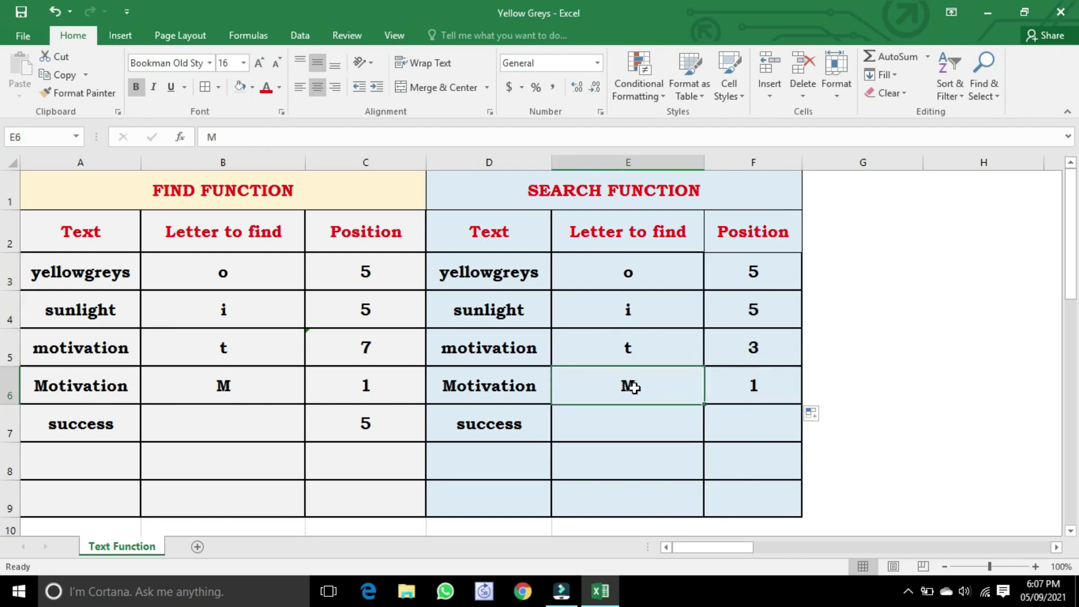
double_click(633, 387)
key(BackSpace)
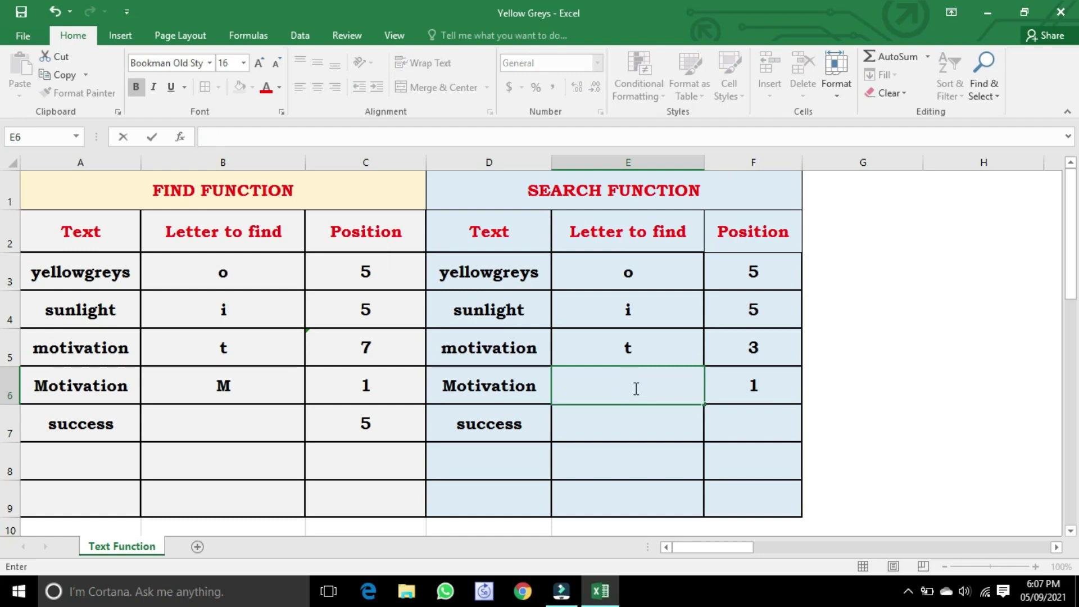
text(m)
key(Return)
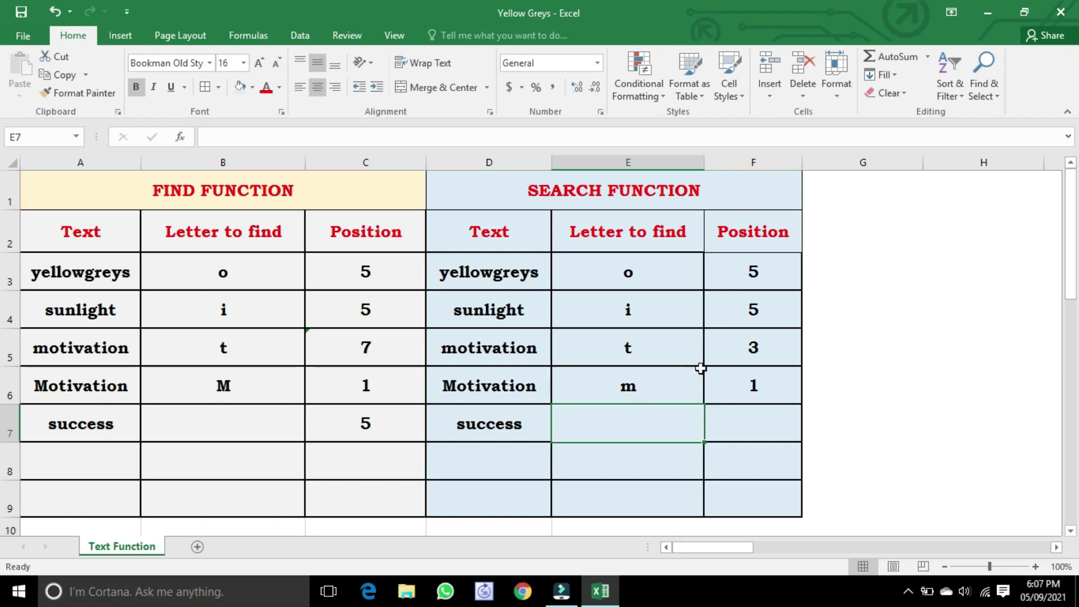
click(508, 387)
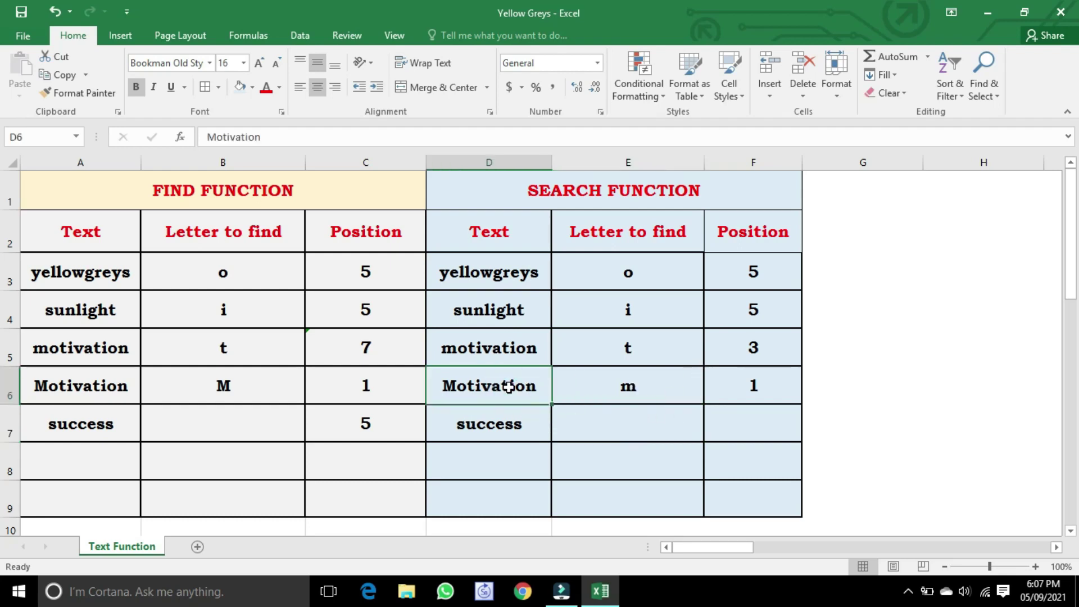